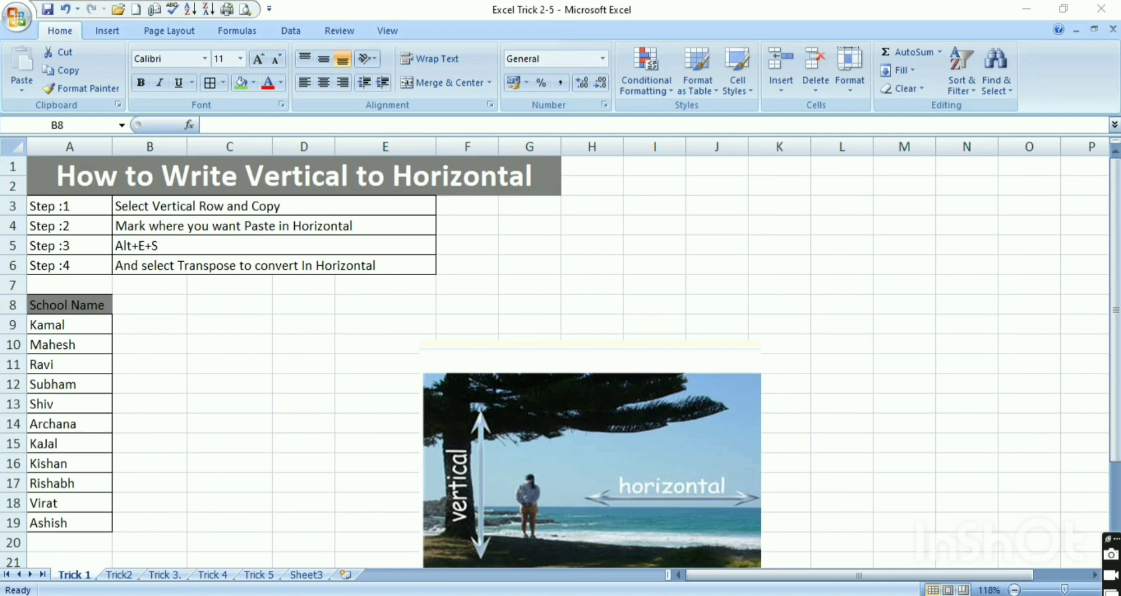
Step: Copy the School Name list A8:A19 and paste it transposed across row 8 from C8
click(66, 302)
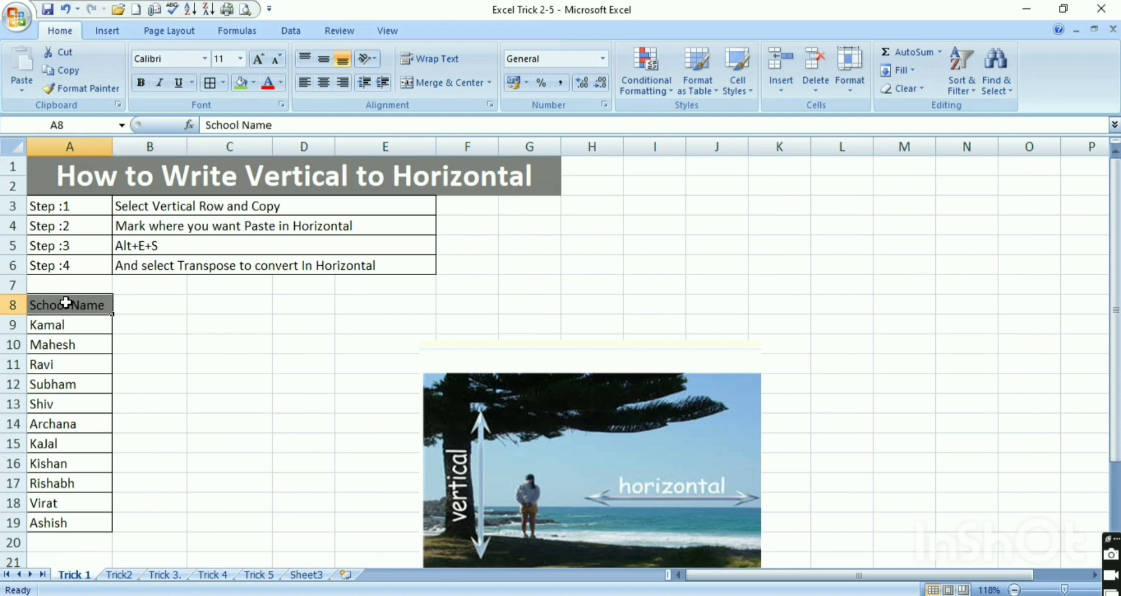
key(ctrl+shift+Down)
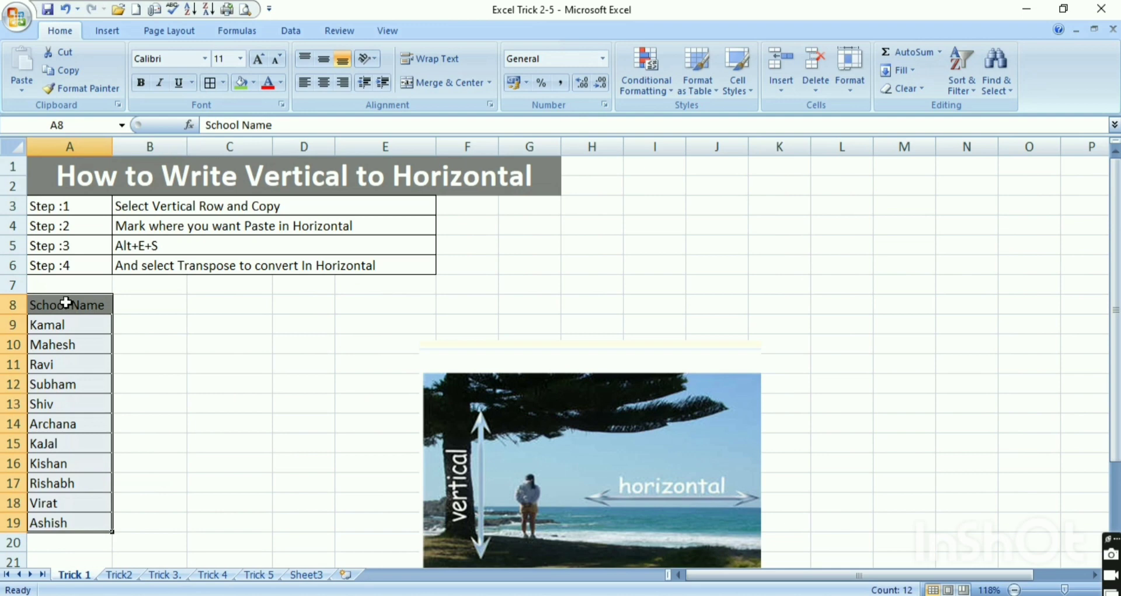
key(ctrl+c)
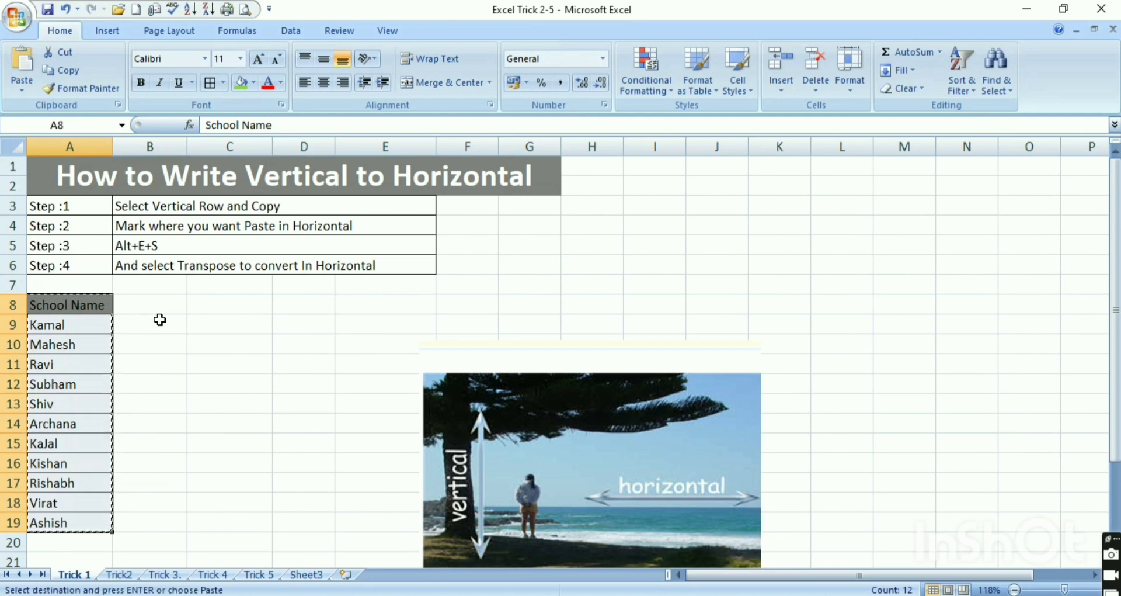
click(204, 301)
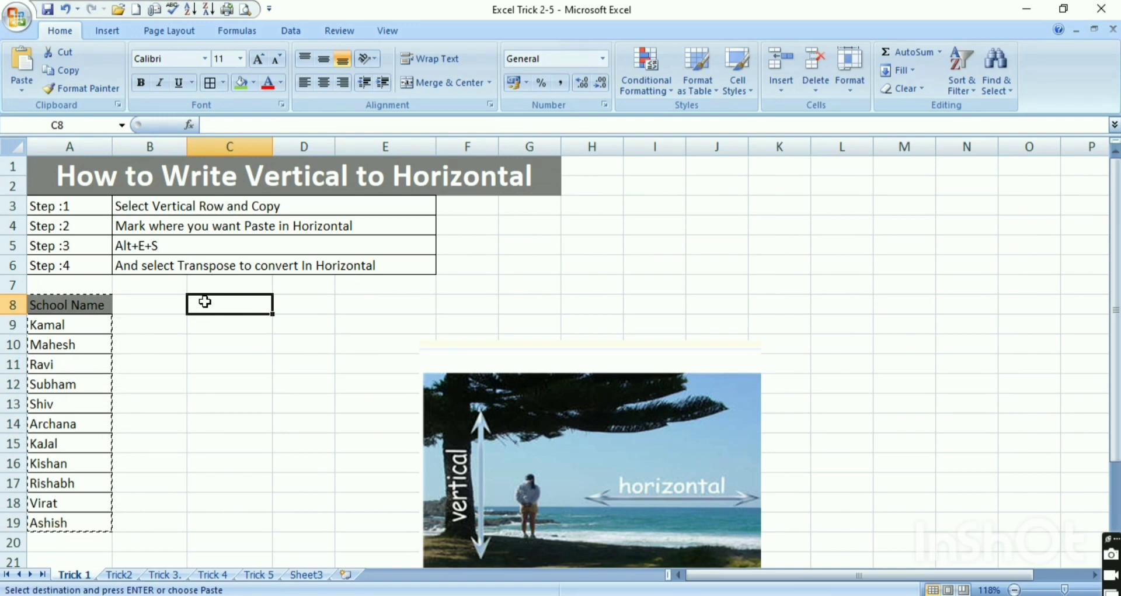
key(alt+e)
key(s)
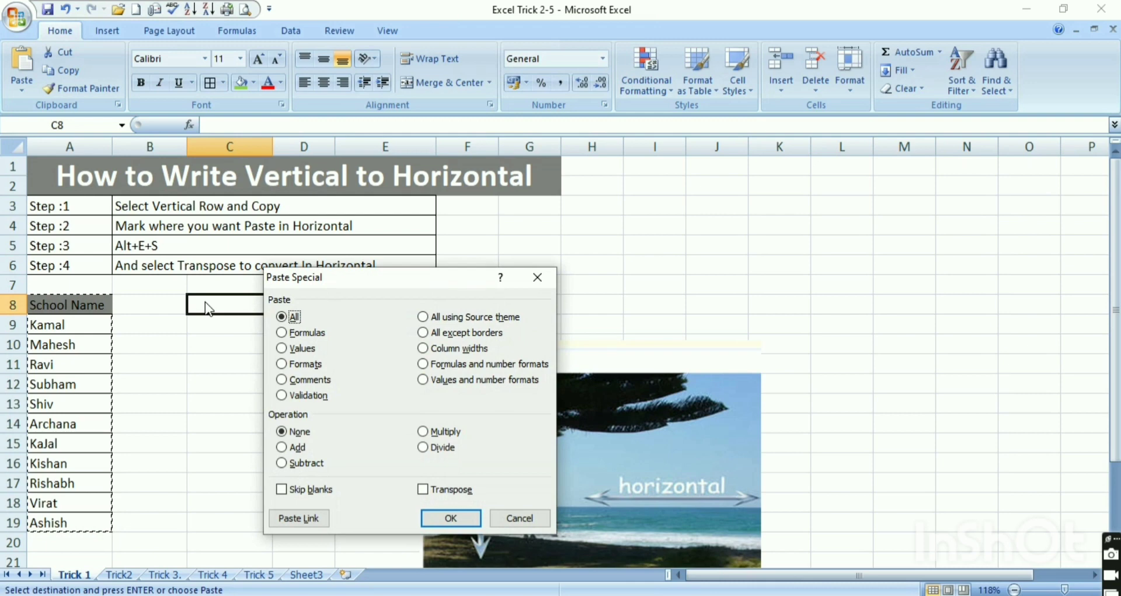
click(423, 493)
click(450, 520)
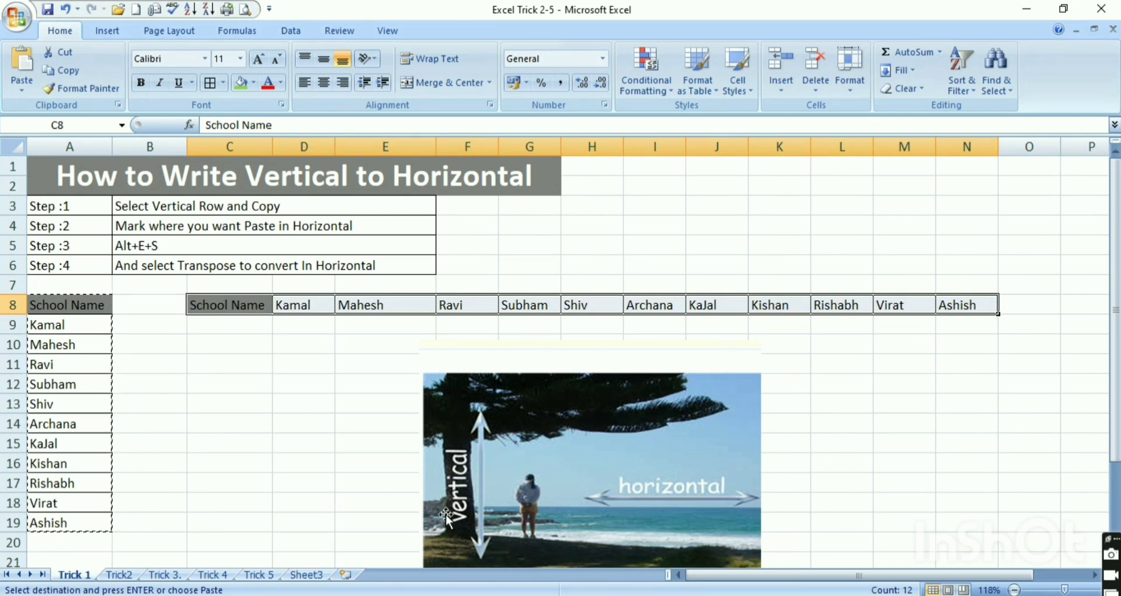
click(119, 574)
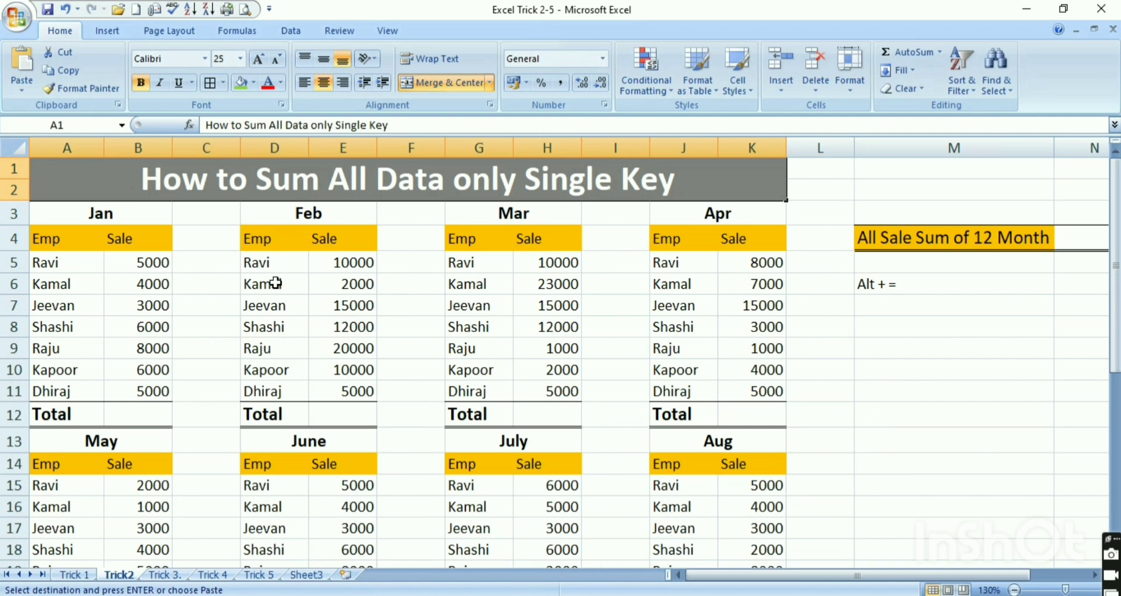
Step: Select the Jan–Apr Total cells B12, E12, H12 and K12 together
click(147, 397)
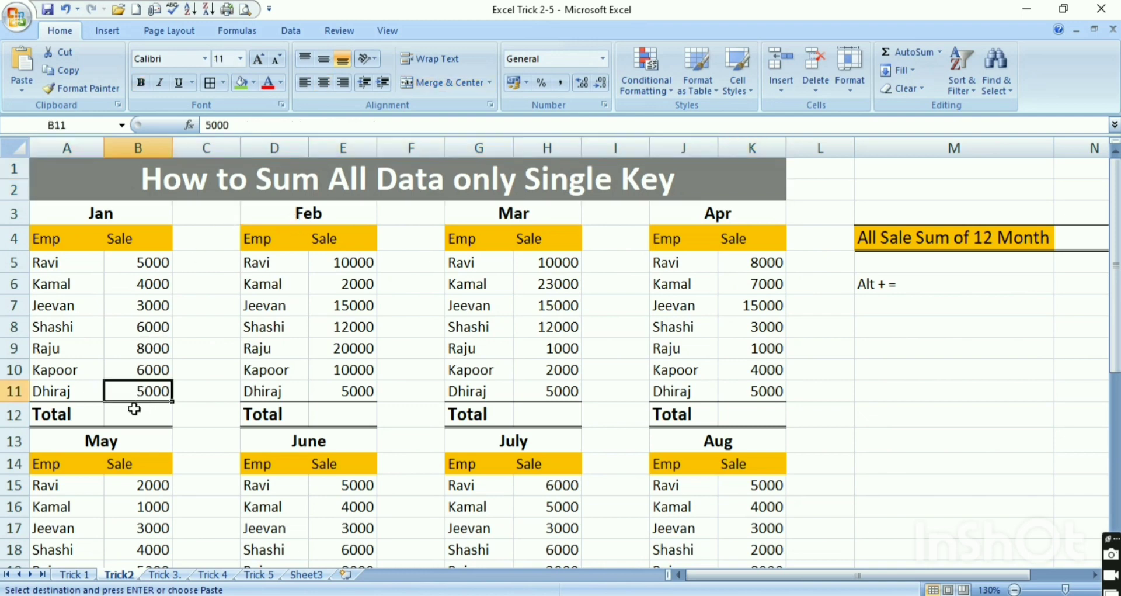
click(134, 406)
ctrl+click(325, 406)
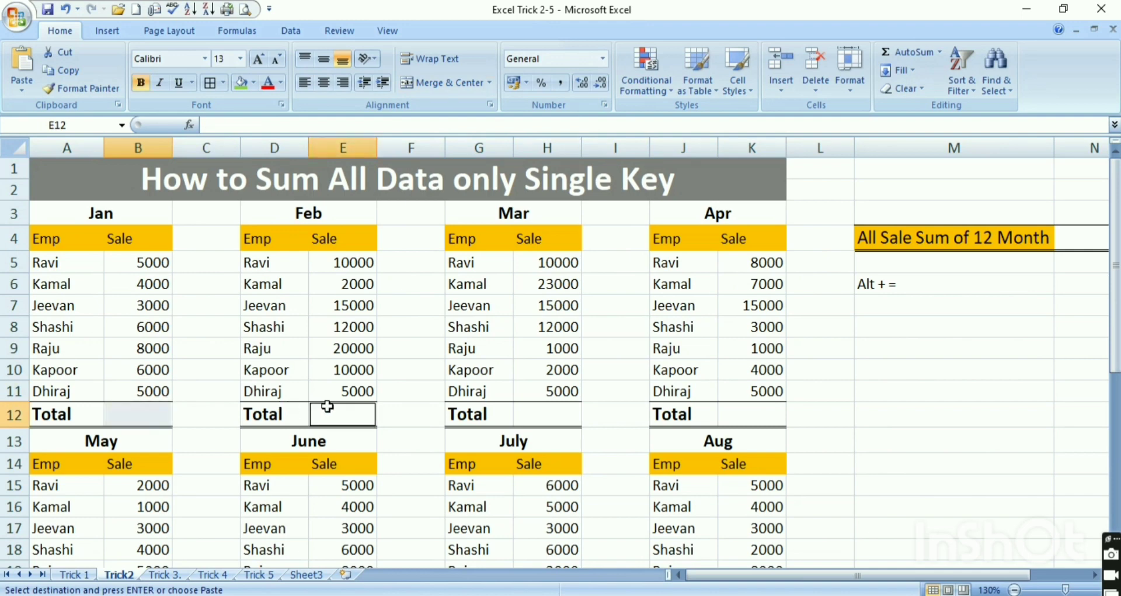
ctrl+click(547, 419)
ctrl+click(734, 416)
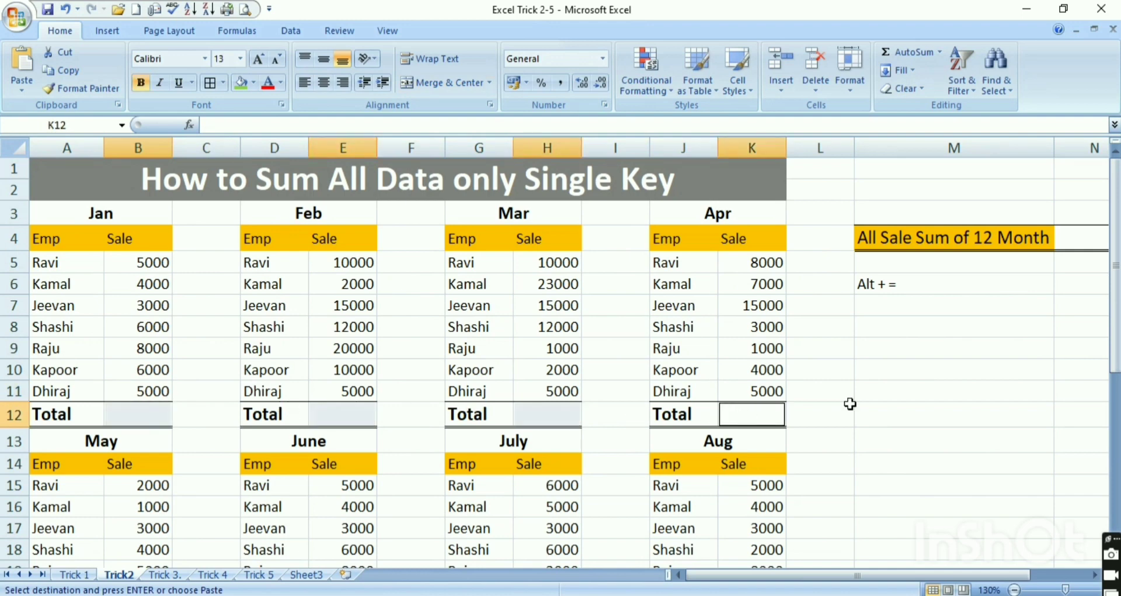
drag(1114, 298, 1115, 397)
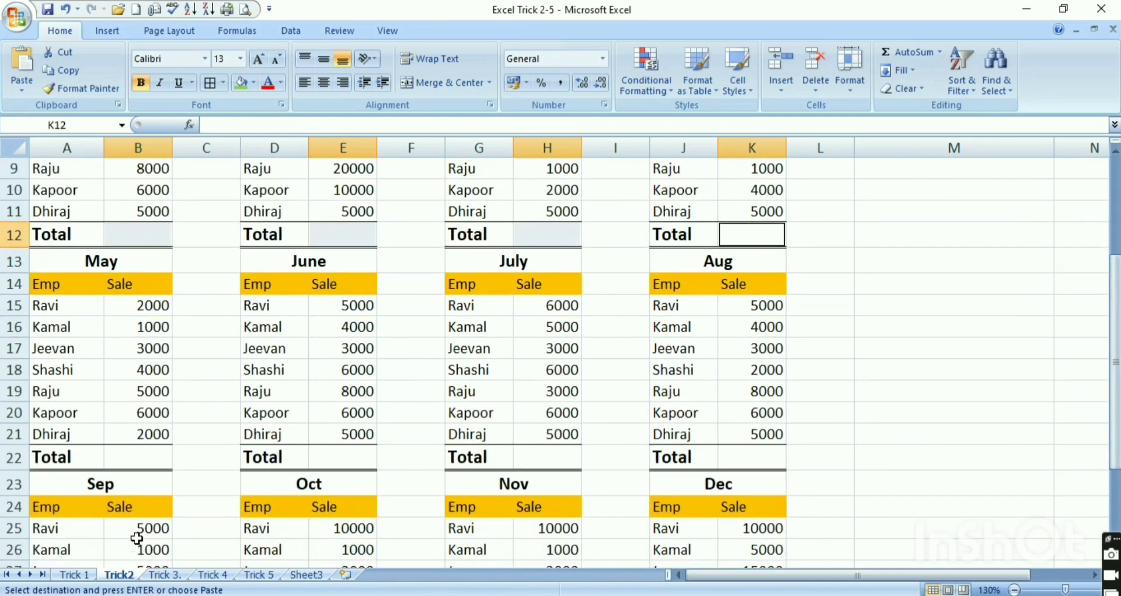
Step: Add the May–Aug Total cells B22 through K22 to the selection
ctrl+click(139, 459)
ctrl+click(341, 460)
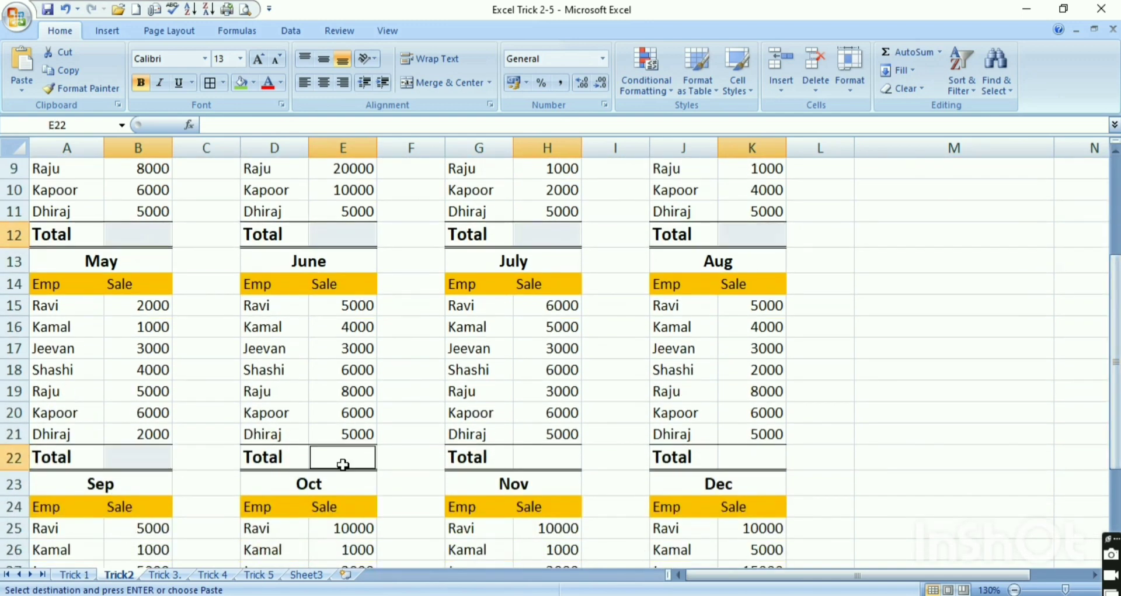
ctrl+click(552, 449)
ctrl+click(732, 453)
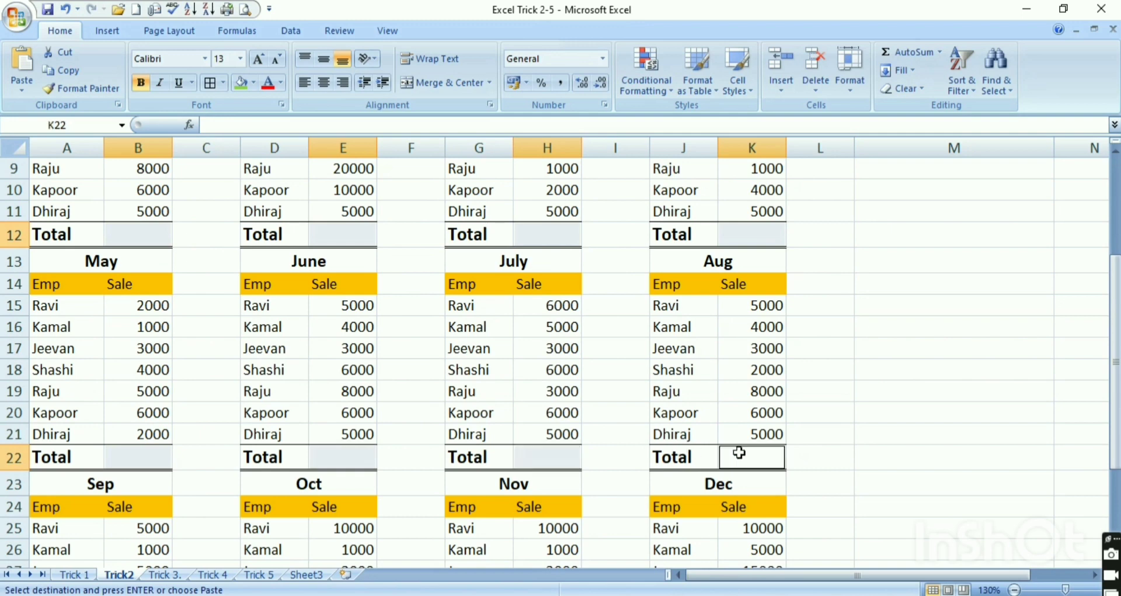
drag(1115, 289, 1115, 371)
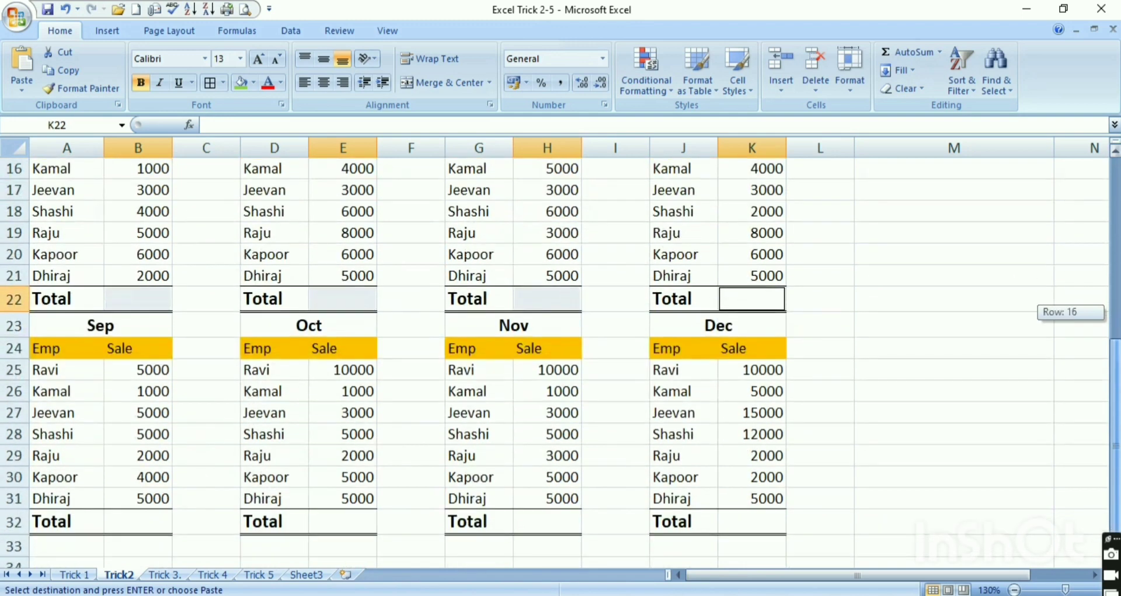
Step: Add the Sep–Dec Total cells B32 through K32 to the selection
ctrl+click(145, 520)
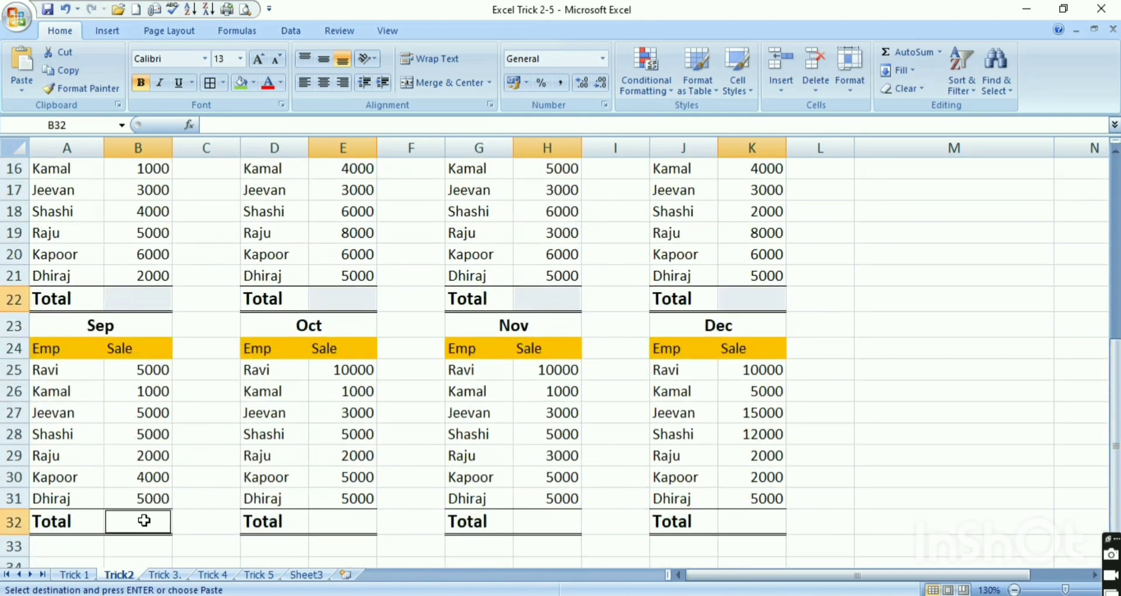
ctrl+click(330, 516)
ctrl+click(554, 520)
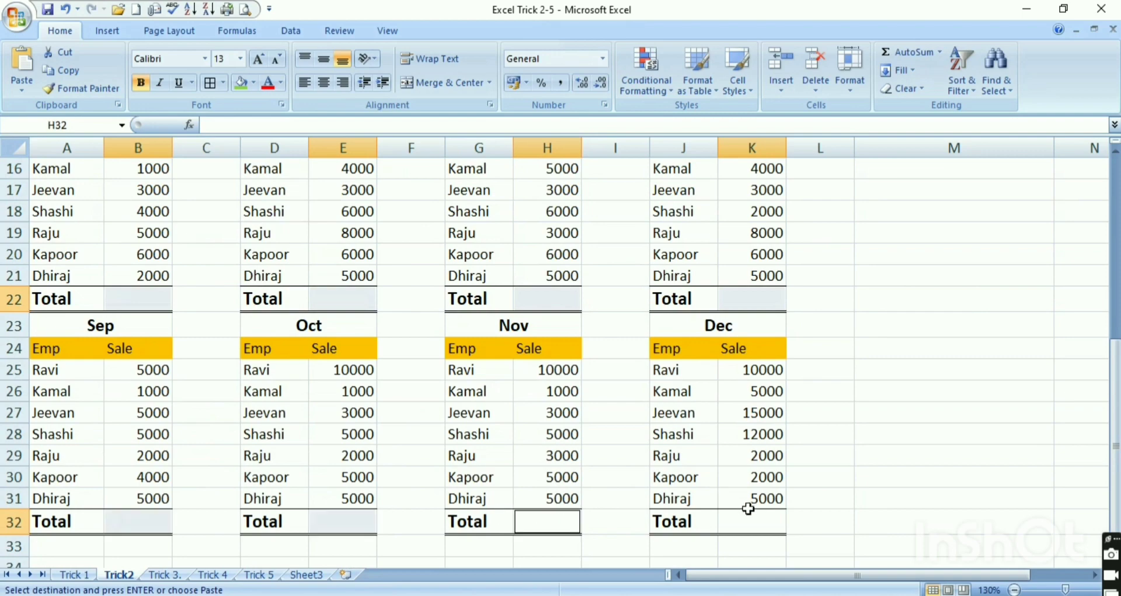
ctrl+click(749, 514)
drag(1116, 385, 1115, 234)
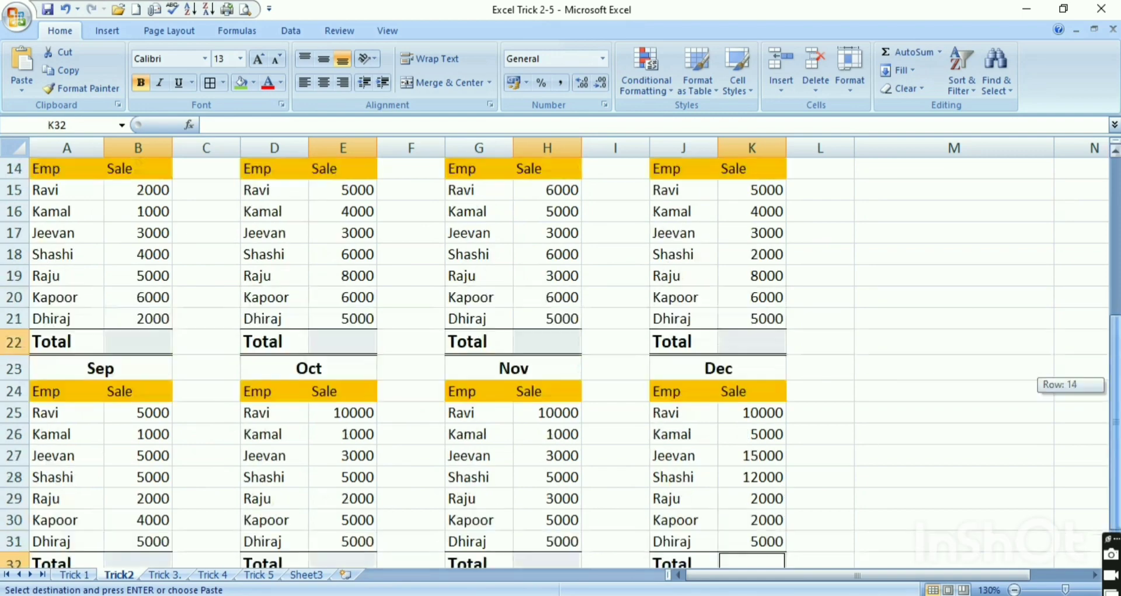
drag(1115, 385, 1114, 378)
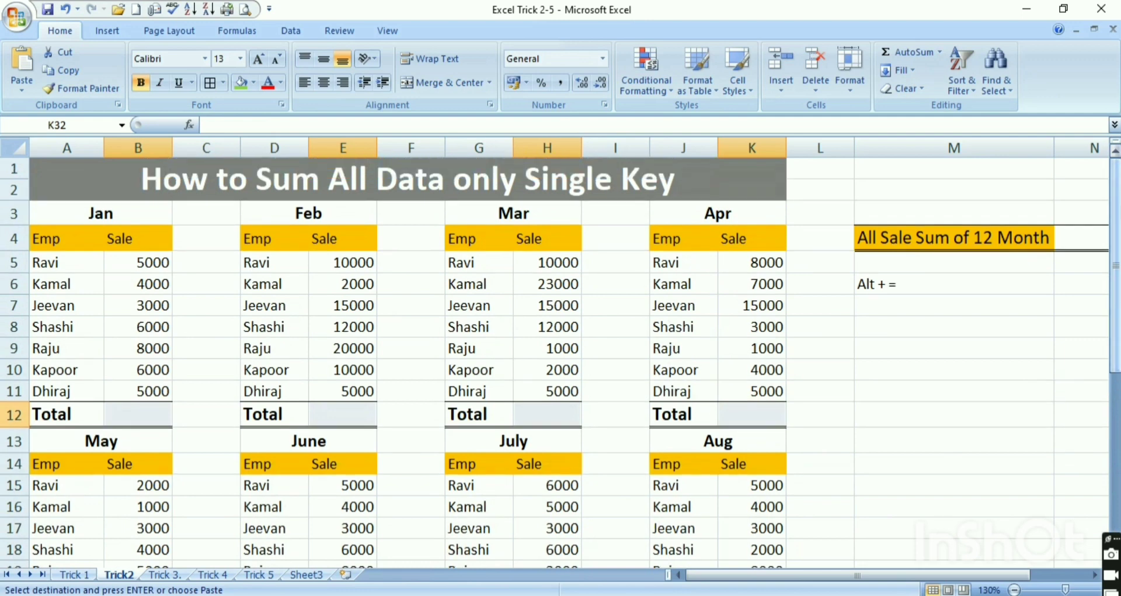
Step: AutoSum all twelve selected Total cells with Alt+= (Dec totals 51000)
key(alt+equal)
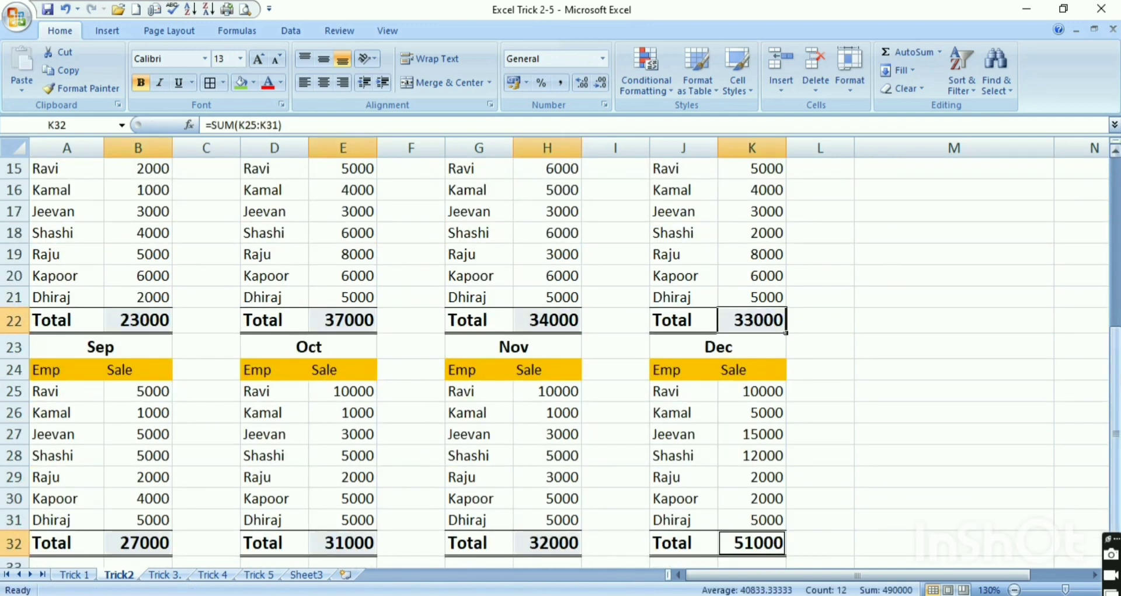
drag(1114, 403, 1115, 286)
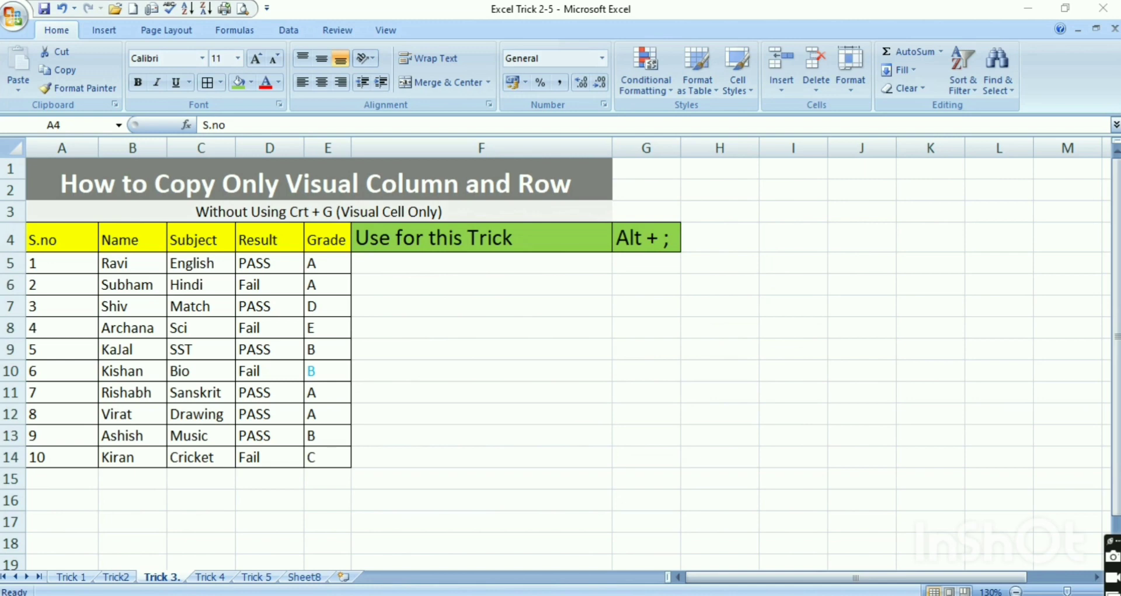
Step: Hide the Result column on the Trick 3. student table
click(82, 238)
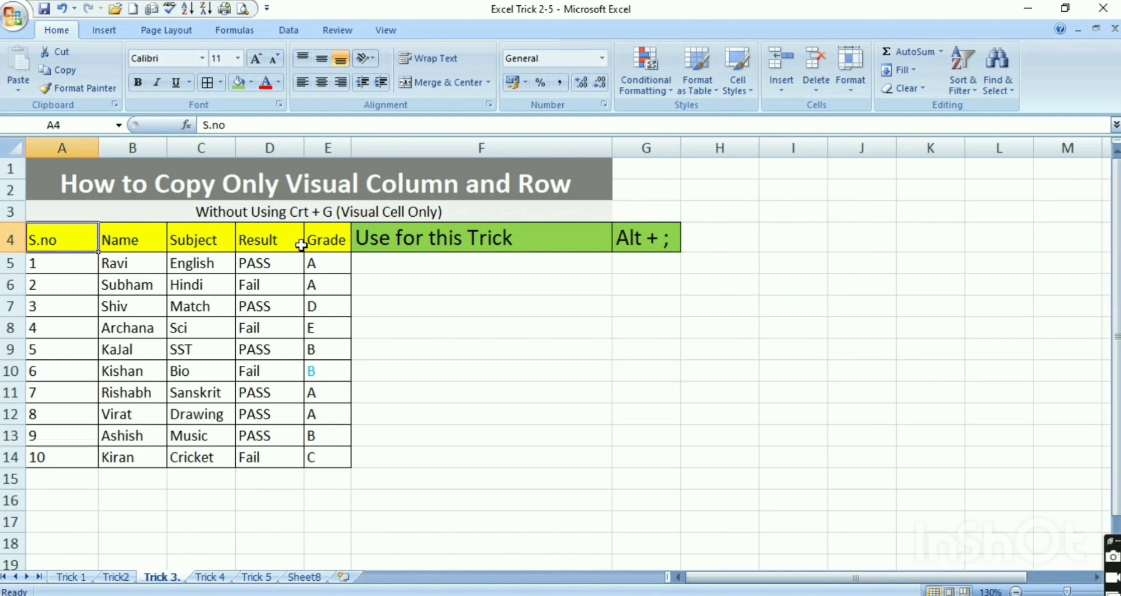
click(260, 145)
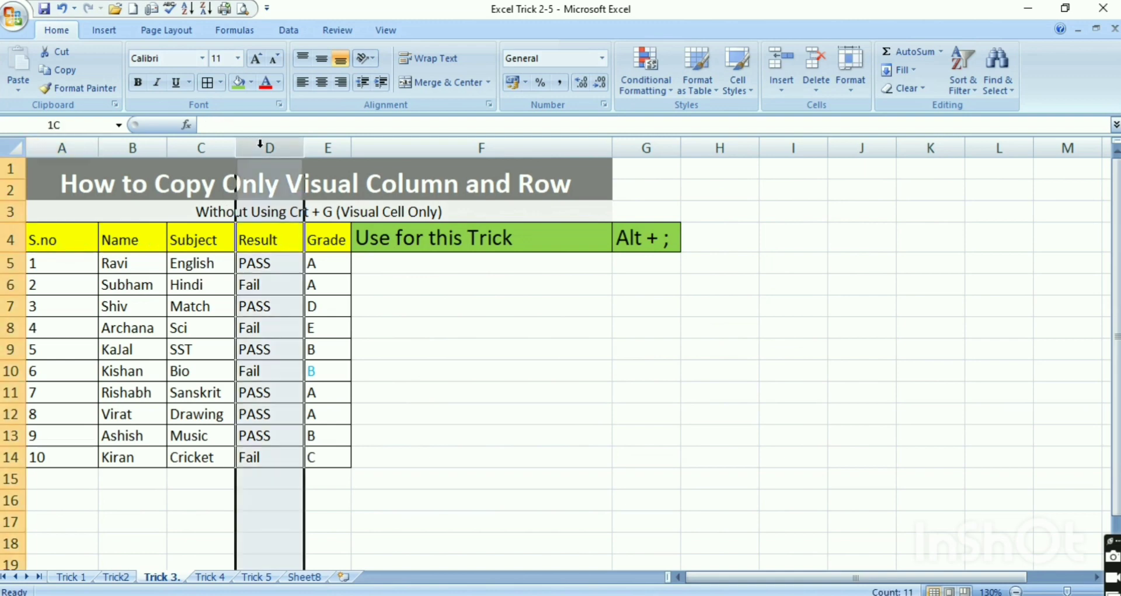
right_click(261, 147)
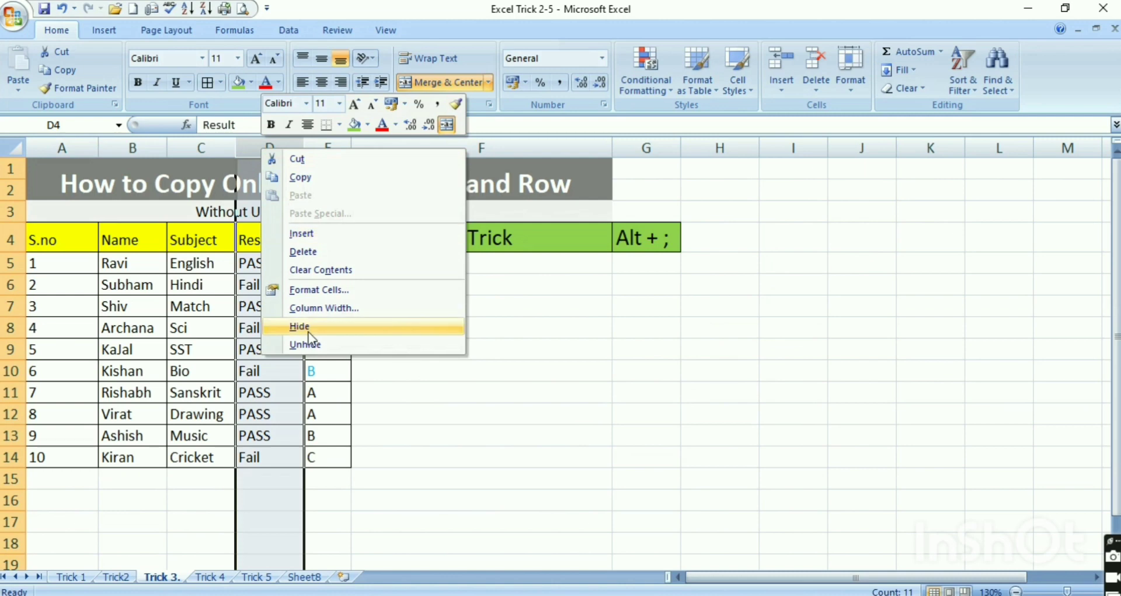
click(309, 330)
click(305, 328)
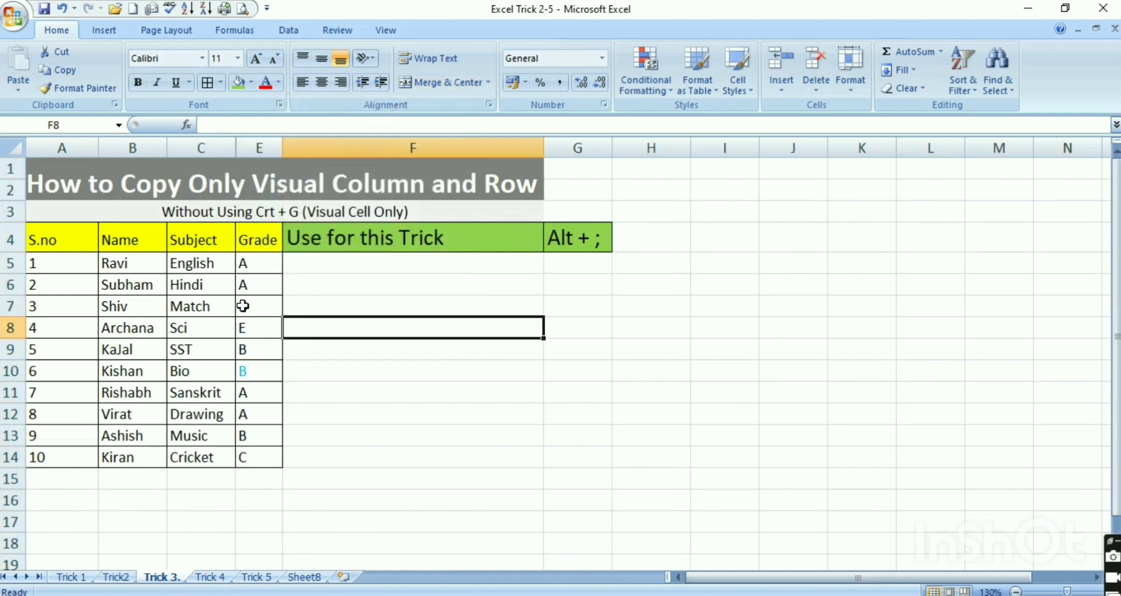
Step: Copy the student table A4:E14 and paste it at A1 on Sheet8
click(80, 237)
key(shift+Right)
key(shift+Right)
key(shift+Right)
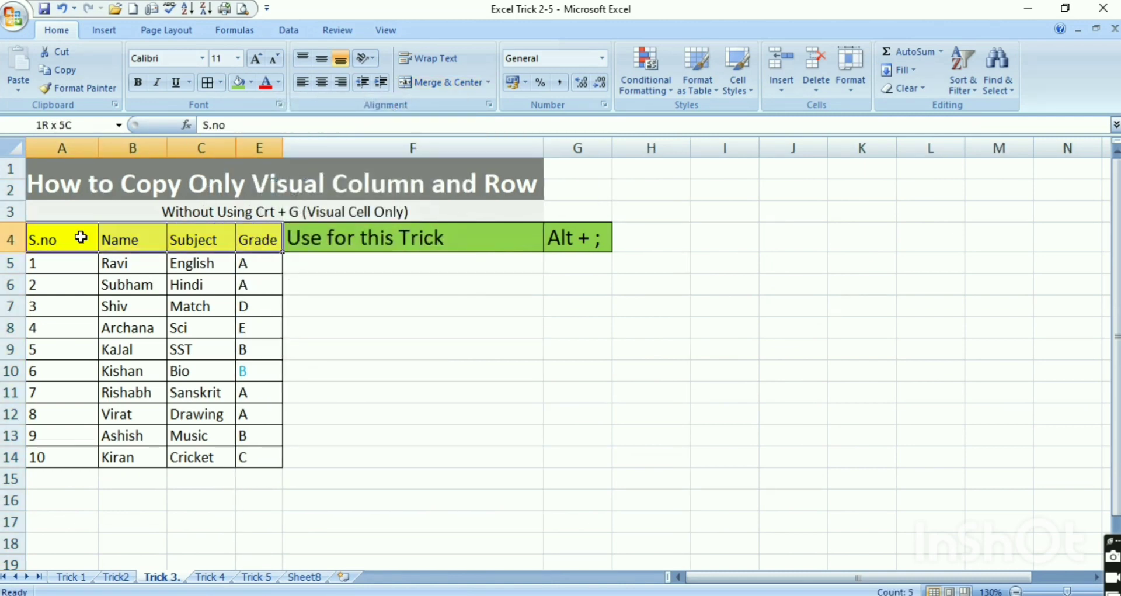
key(ctrl+shift+Down)
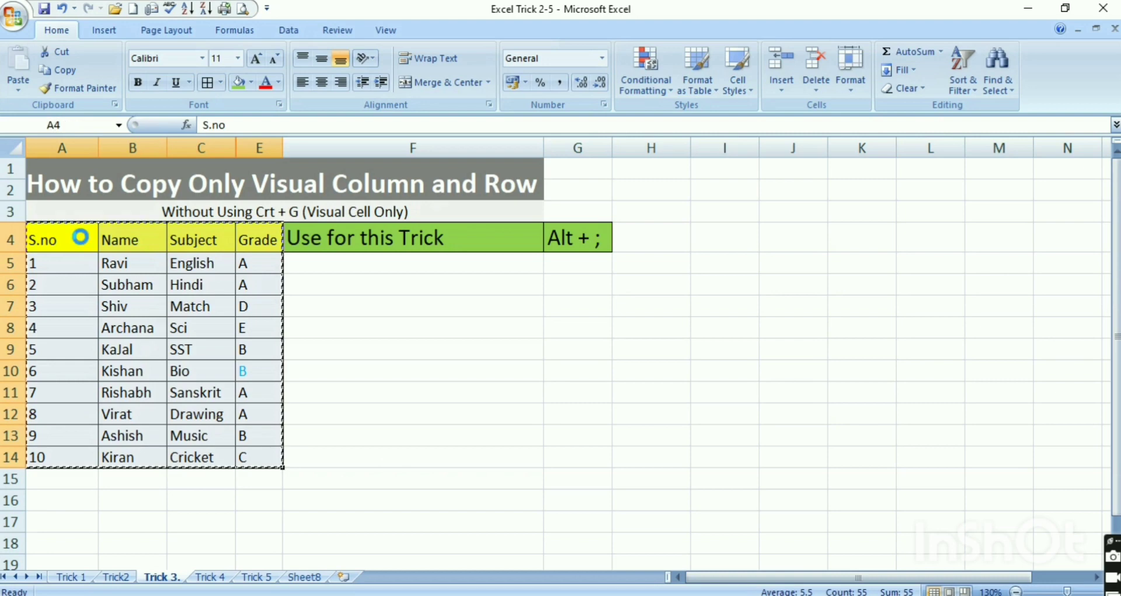
key(ctrl+c)
click(305, 576)
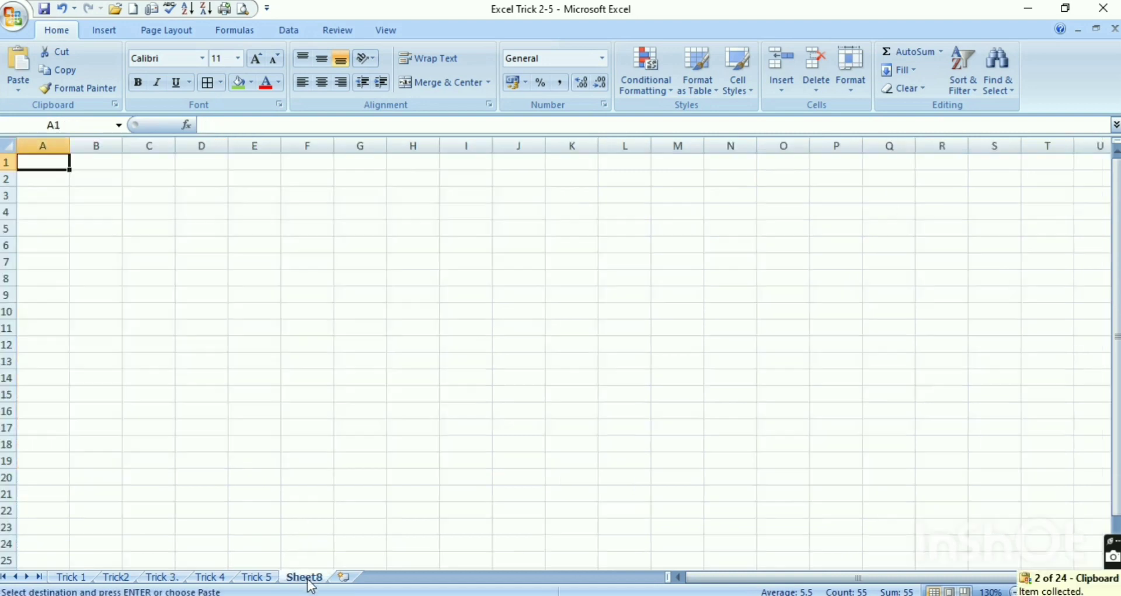
key(ctrl+v)
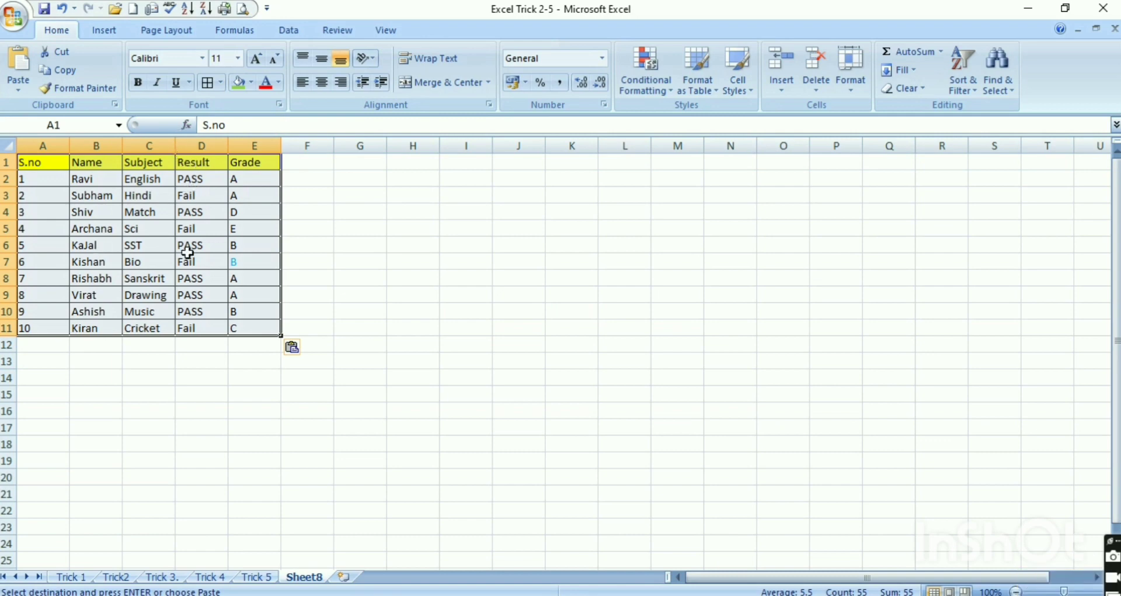
click(153, 581)
click(368, 476)
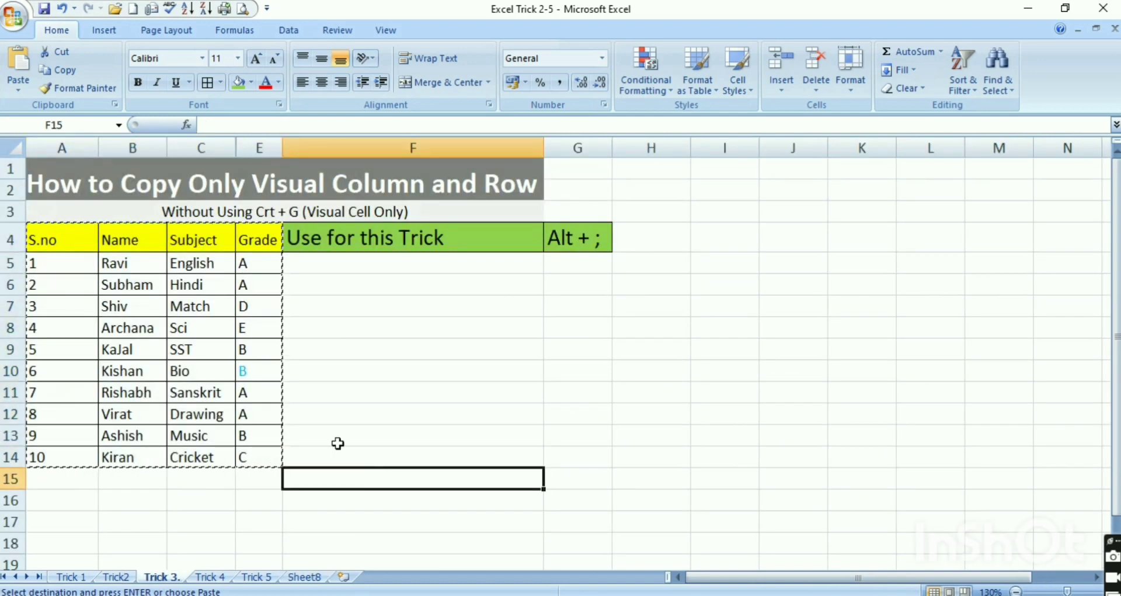
Step: Unhide the Result column and hide the Grade column instead
click(242, 149)
right_click(242, 149)
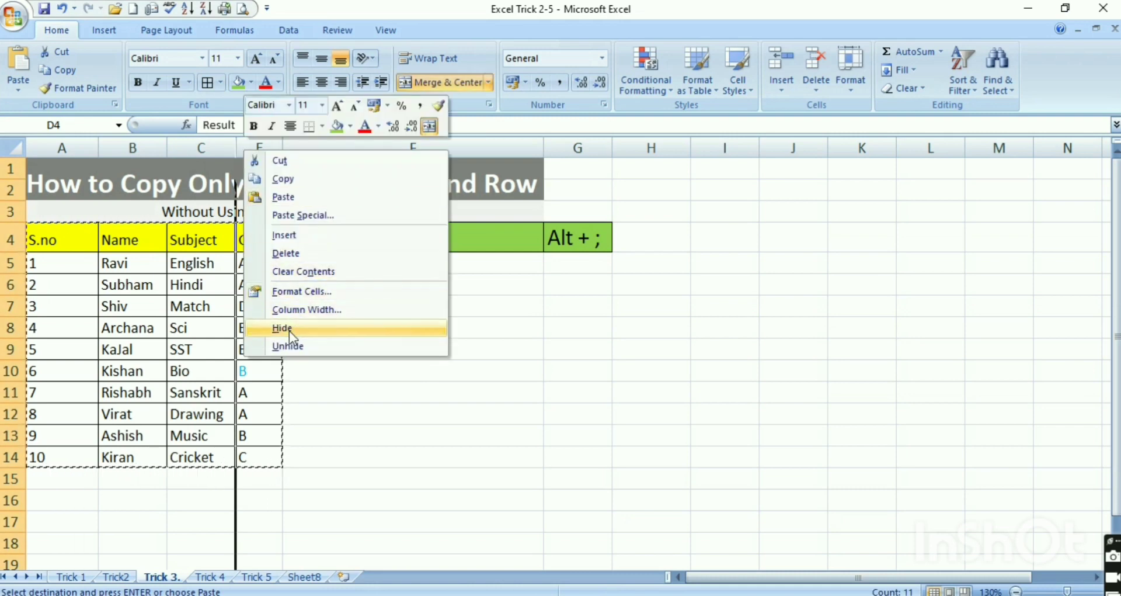
click(286, 345)
click(272, 349)
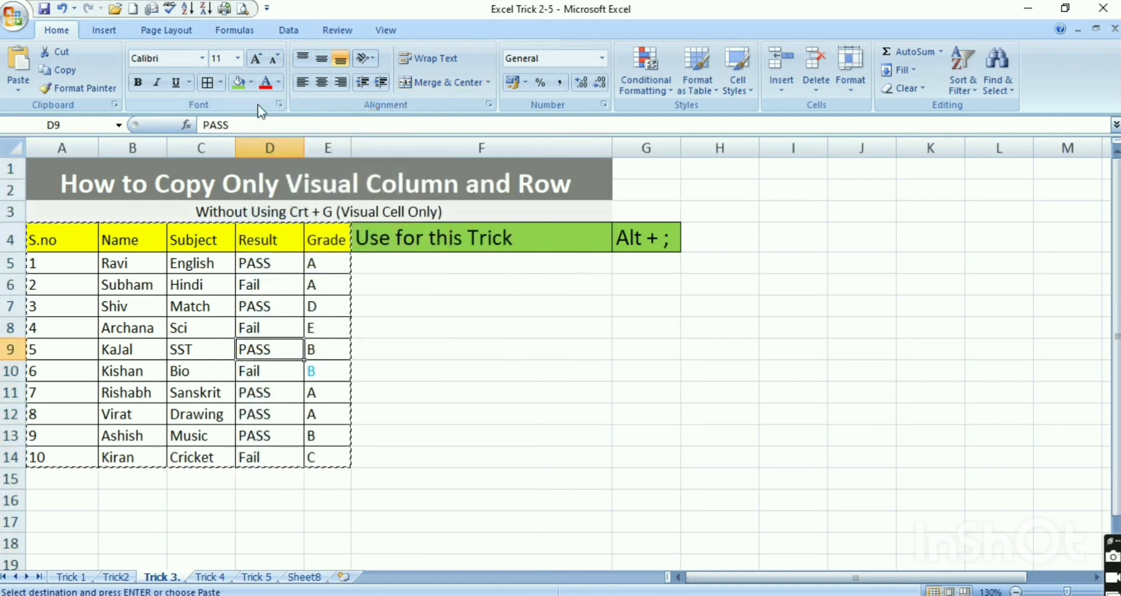
click(318, 148)
right_click(318, 148)
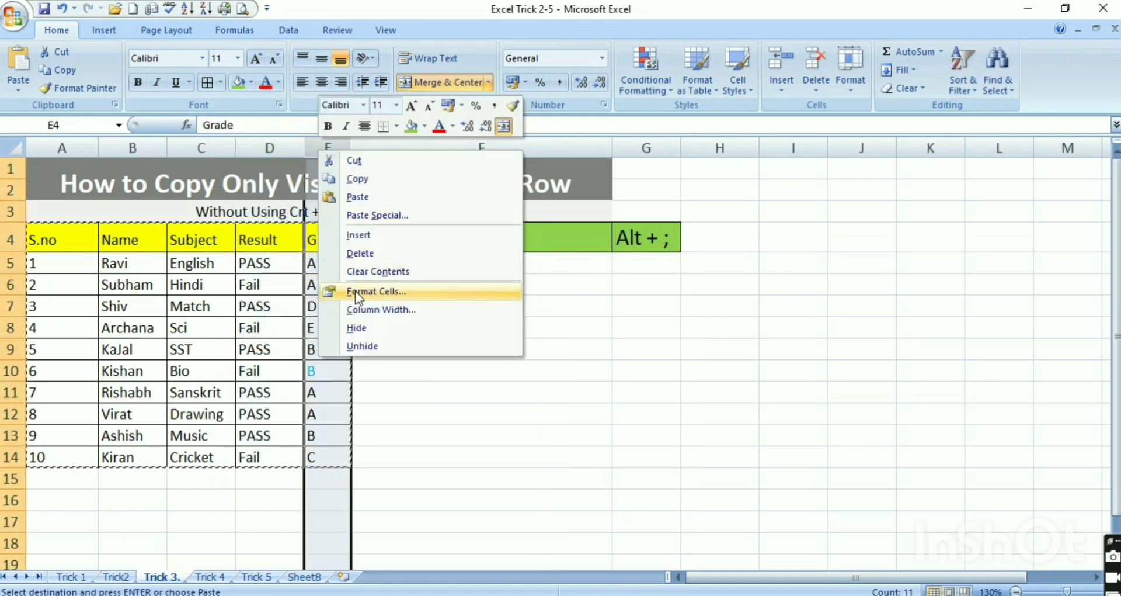
click(365, 330)
click(362, 324)
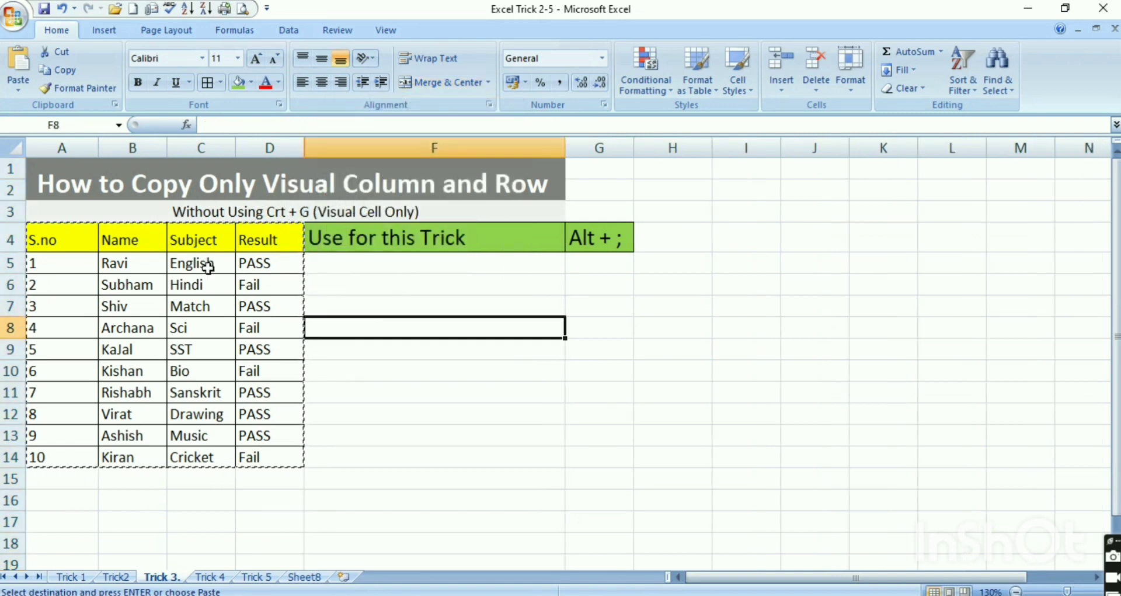
Step: Select A4:D14 and copy only its visible cells using Alt+;
click(84, 247)
key(ctrl+shift+Right)
key(ctrl+shift+Down)
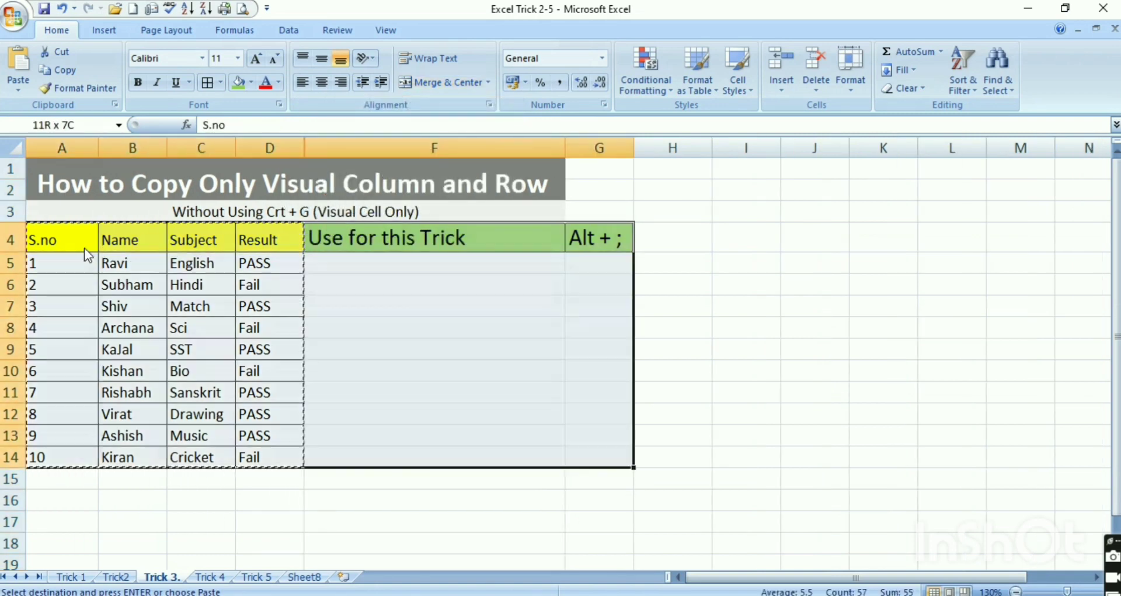
key(shift+Left)
key(shift+Left)
key(alt+semicolon)
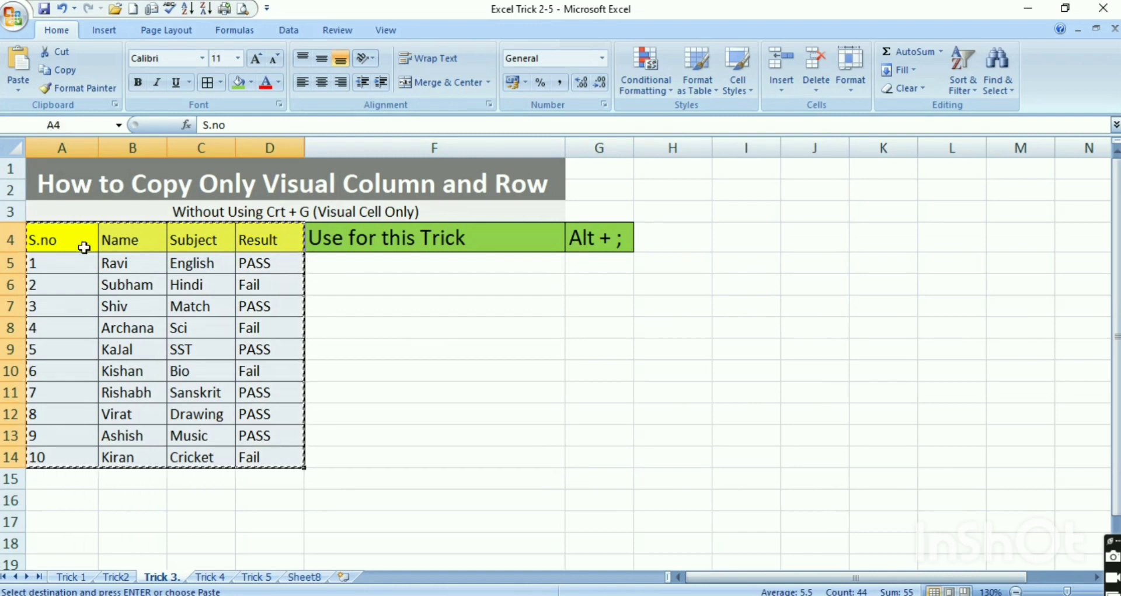
key(ctrl+c)
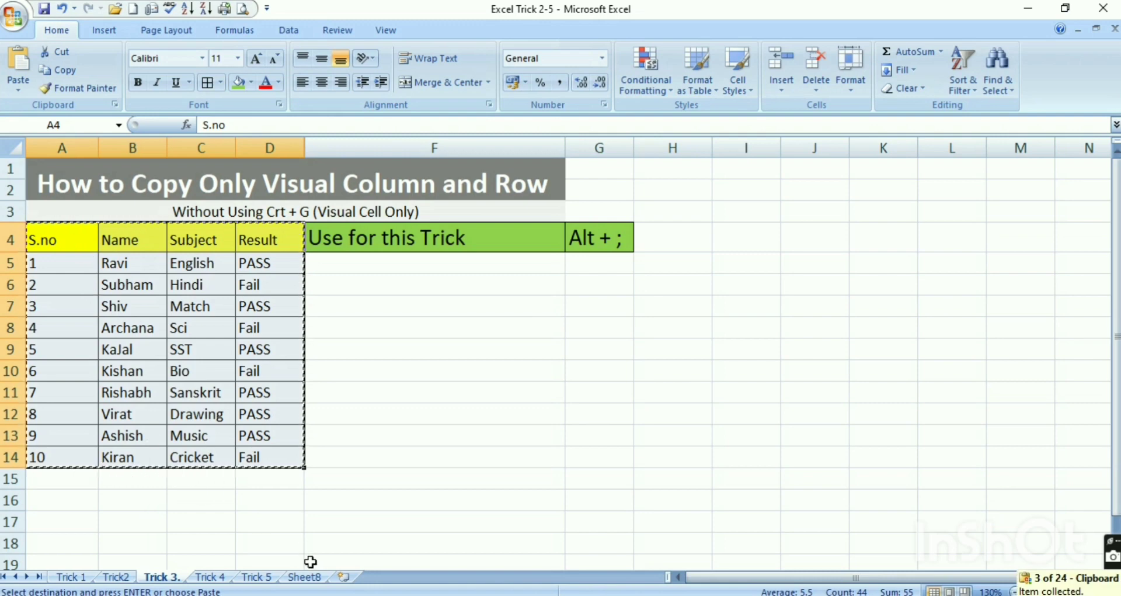
Step: Paste the Grade-free visible-only table on Sheet8 at A14:D24
click(306, 576)
key(Down)
key(Down)
key(Down)
key(Down)
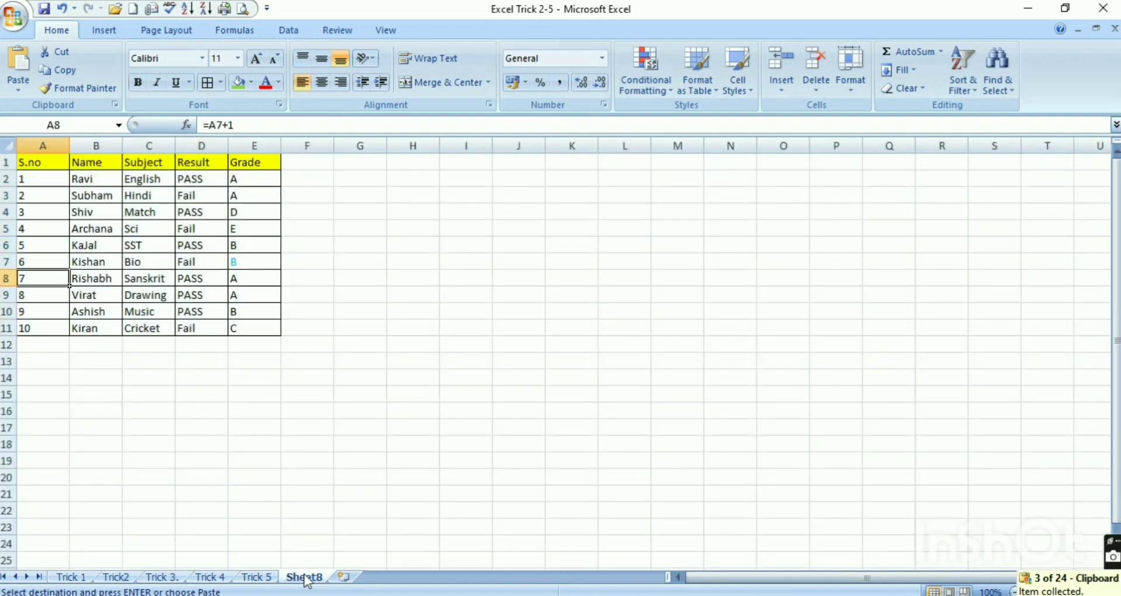
key(Down)
key(Down)
key(Down)
key(ctrl+v)
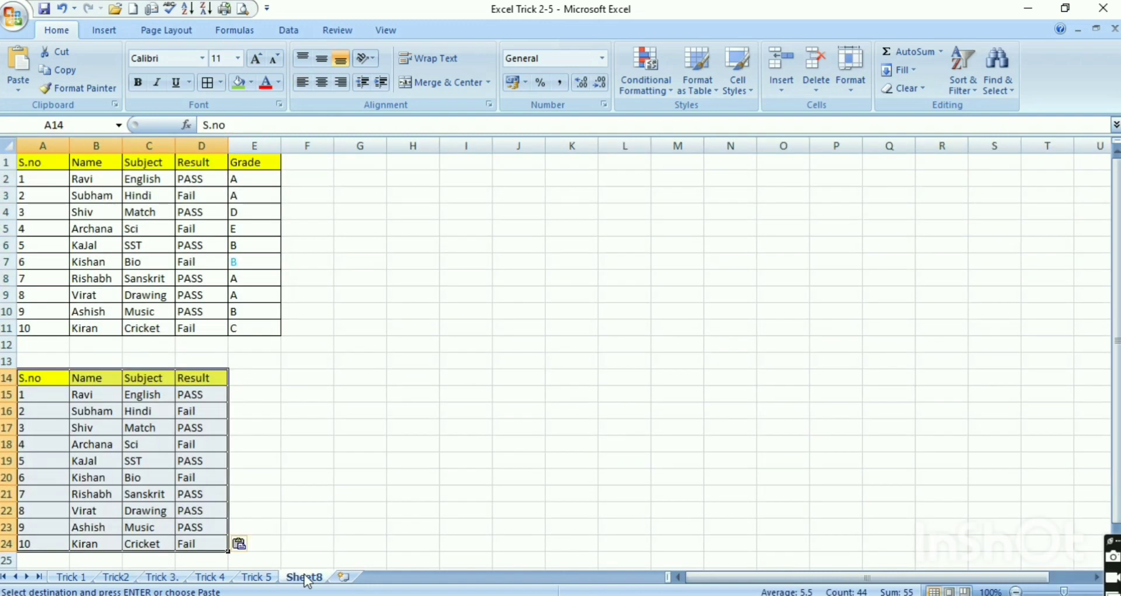
key(Down)
key(Down)
key(Down)
key(Down)
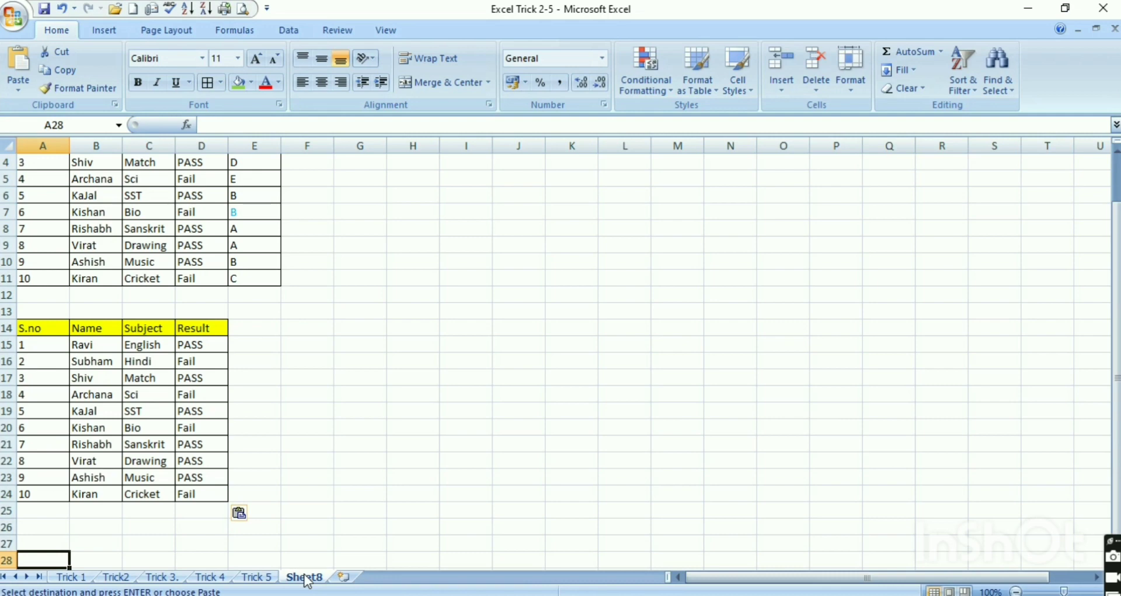
click(208, 578)
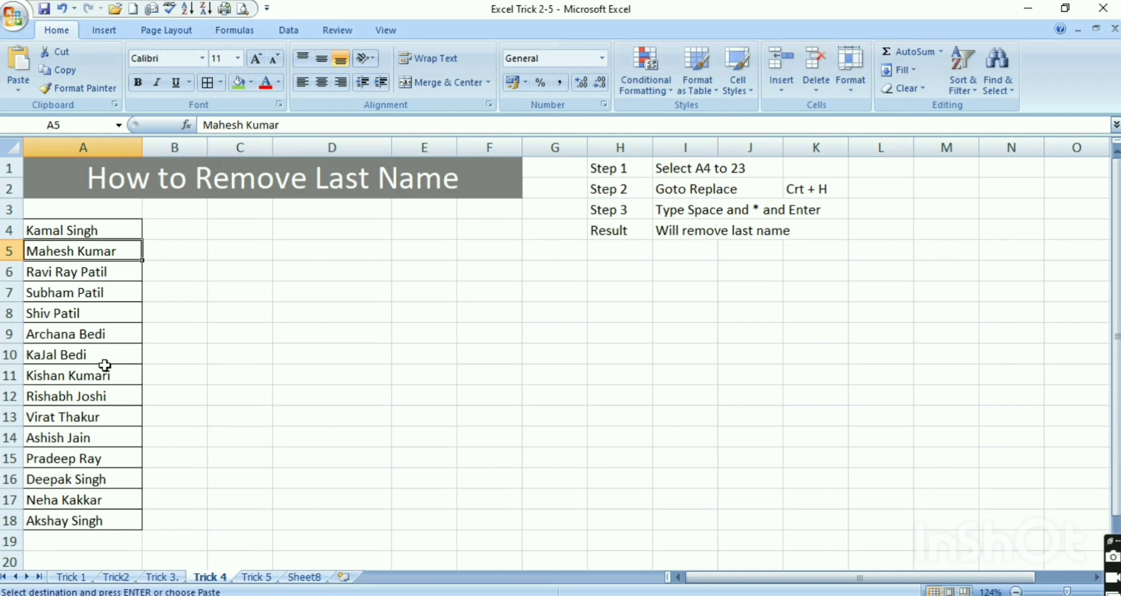
Step: Select the Trick 4 name list A4:A18 and open Find and Replace with Ctrl+H
click(98, 229)
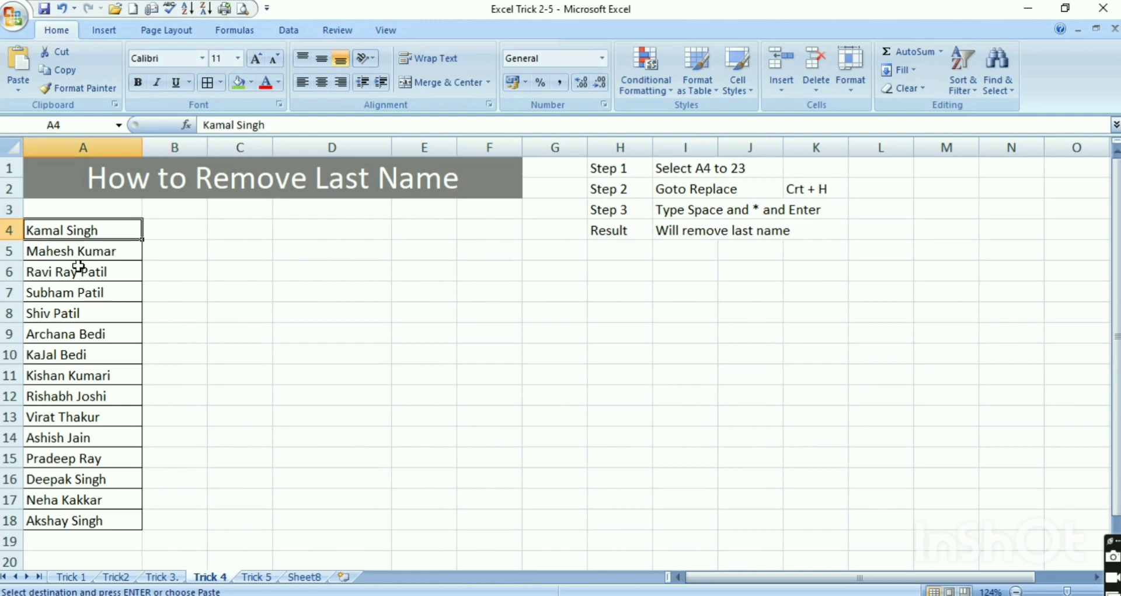
key(ctrl+shift+Down)
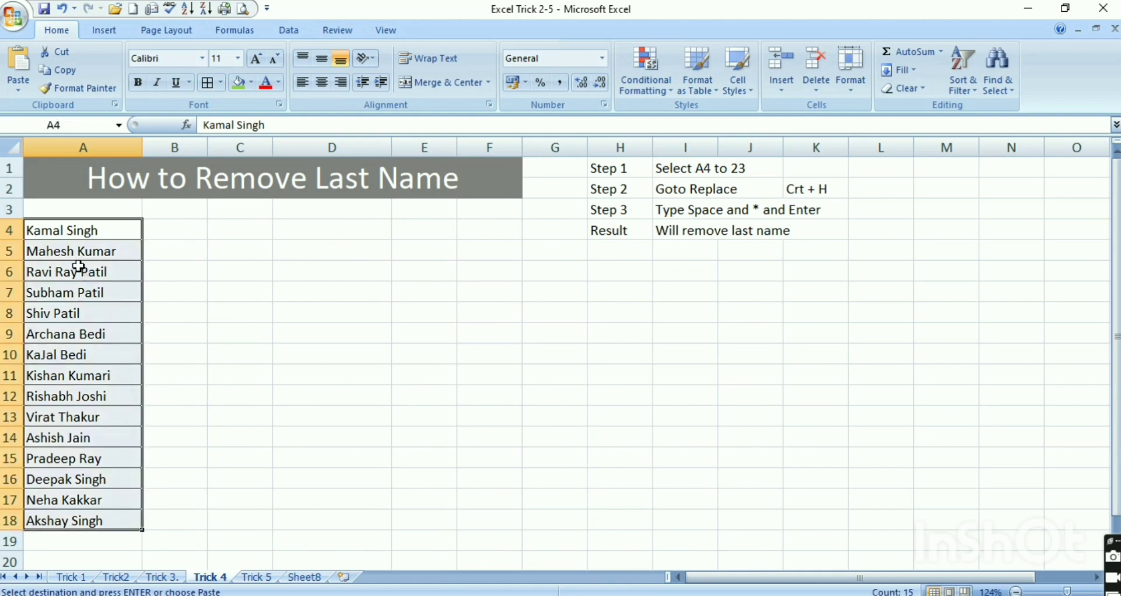
key(ctrl+h)
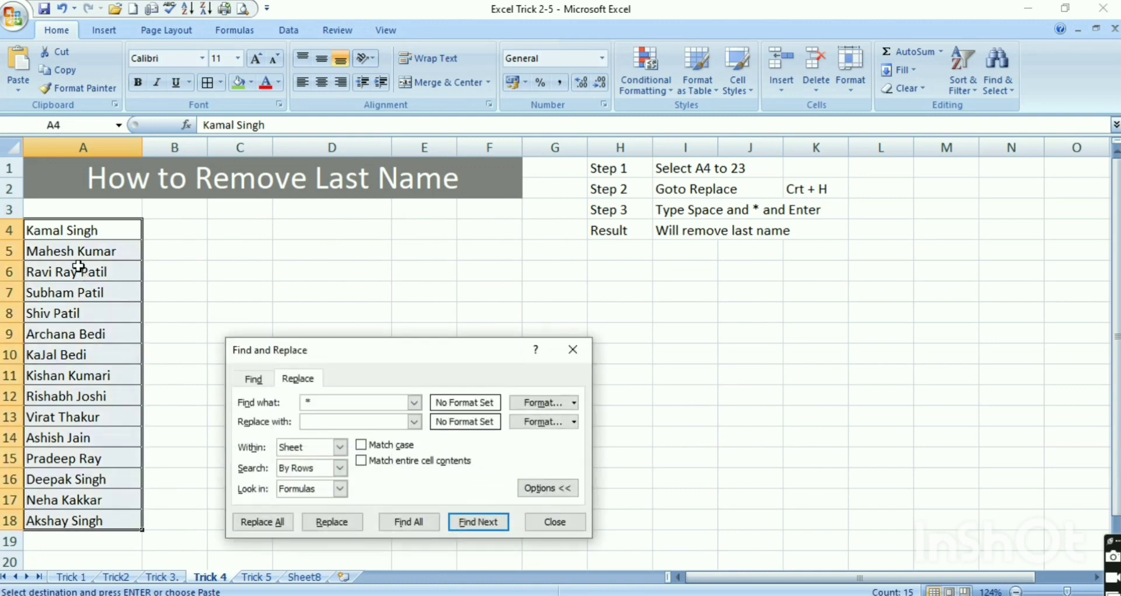
Step: Replace ' *' with nothing to strip the last names from all 15 names
click(337, 403)
key(BackSpace)
text(*)
click(263, 523)
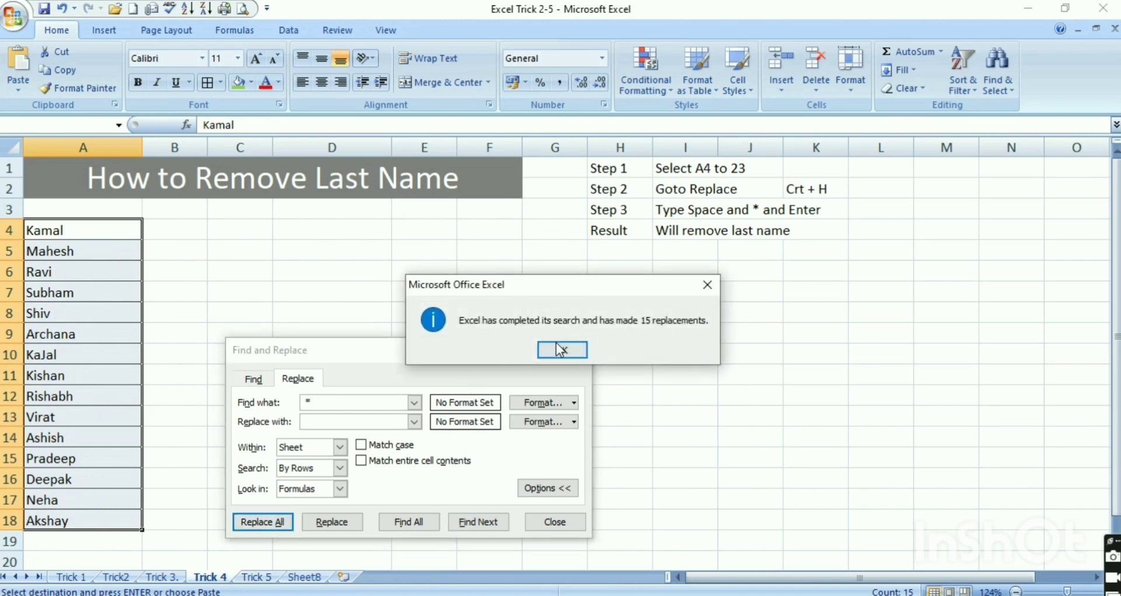
click(560, 350)
click(544, 516)
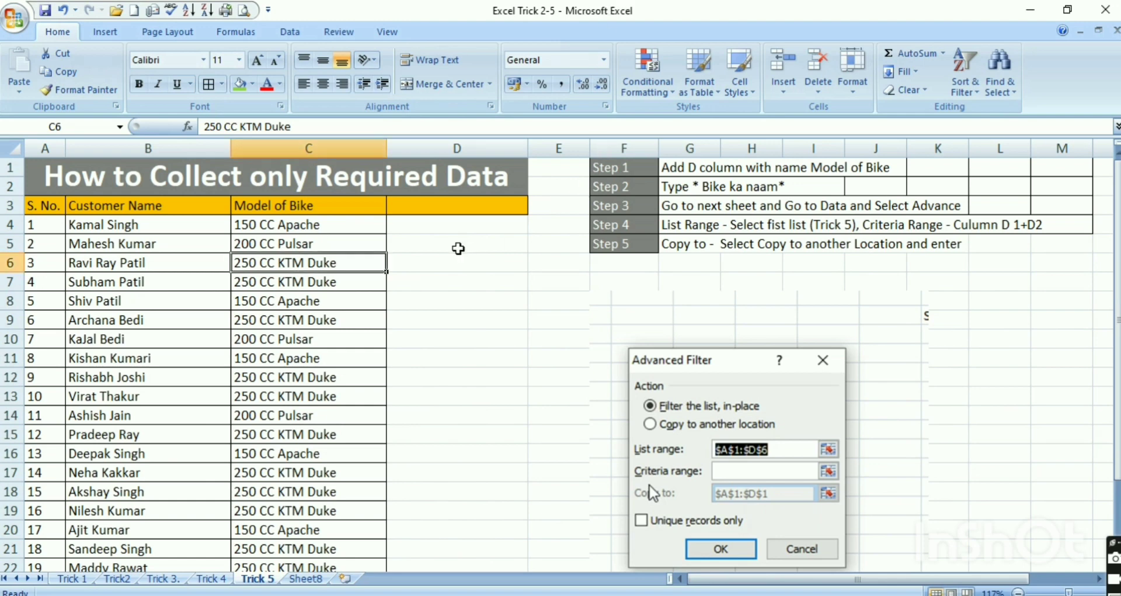
Step: Enter the header 'Model of Bike' in D3 on Trick 5
click(452, 200)
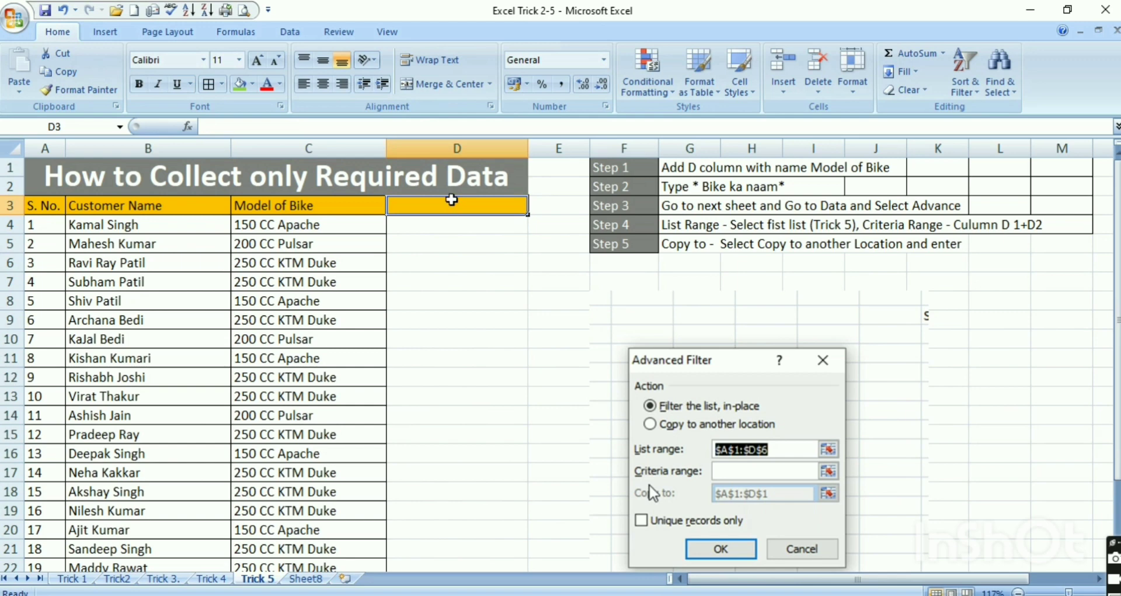
text(mOD)
key(BackSpace)
key(BackSpace)
key(BackSpace)
text(M)
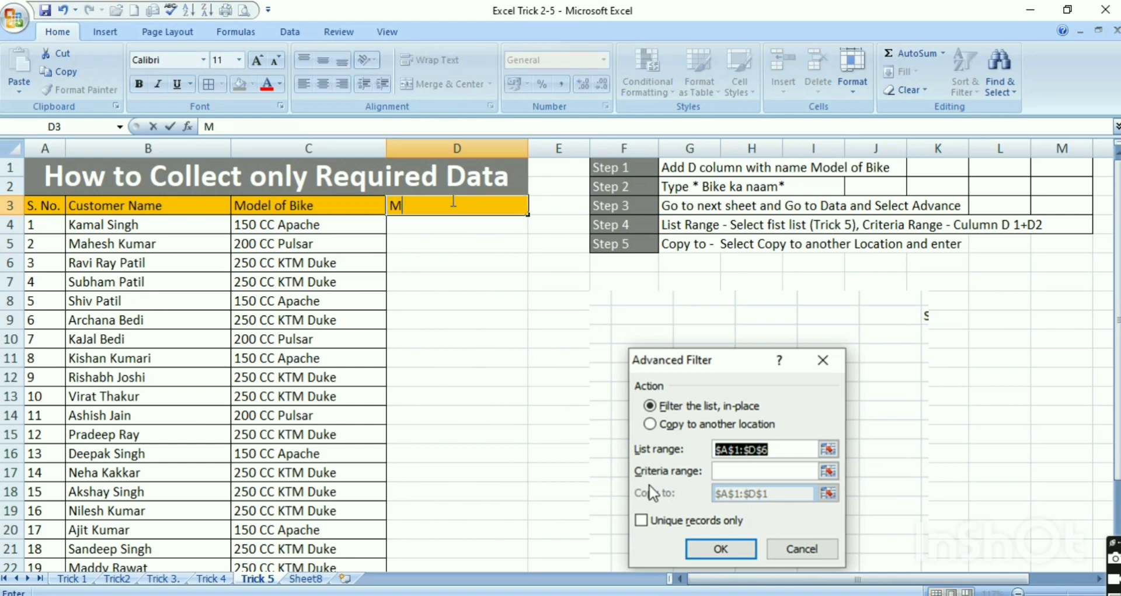
text(odel )
text(of Bike)
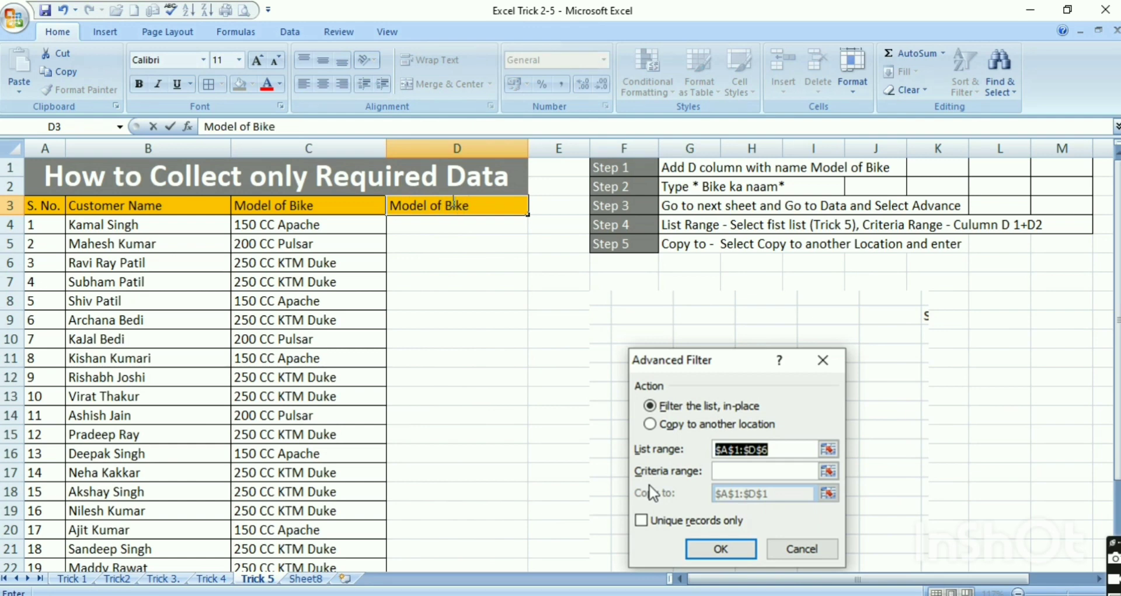
key(Return)
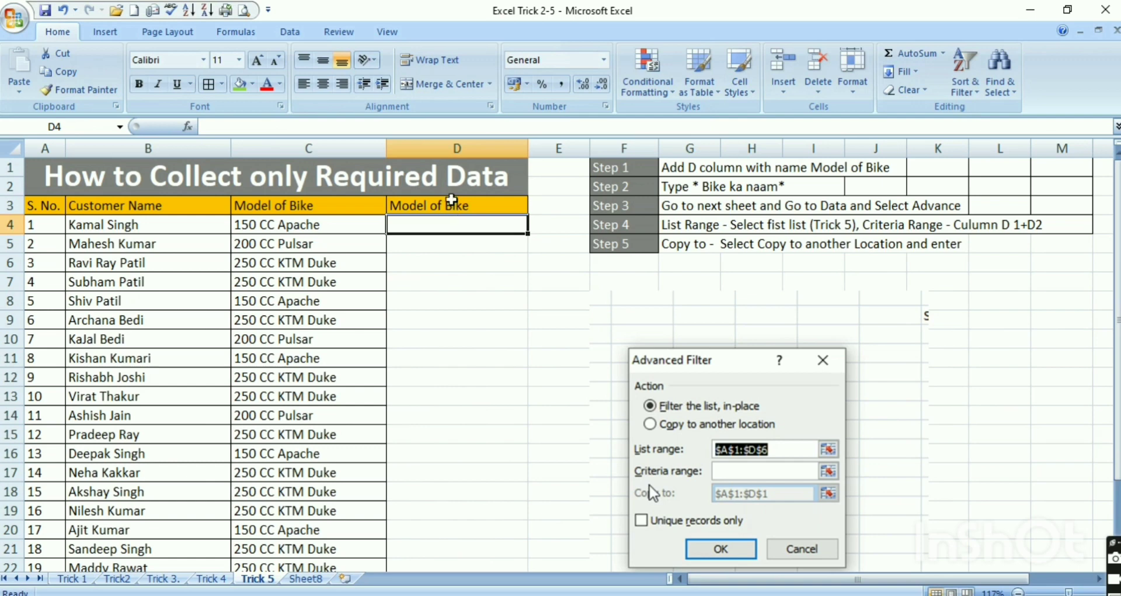
Step: Enter the wildcard criterion *250 CC* in D4 beneath the header
text(*)
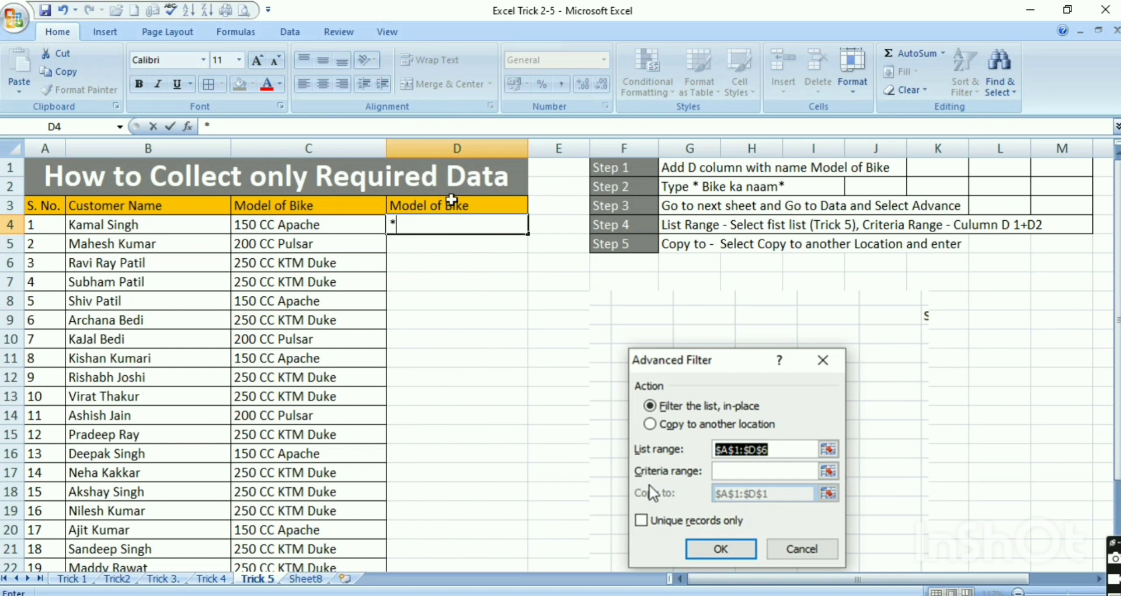
text(B)
key(BackSpace)
text(250 )
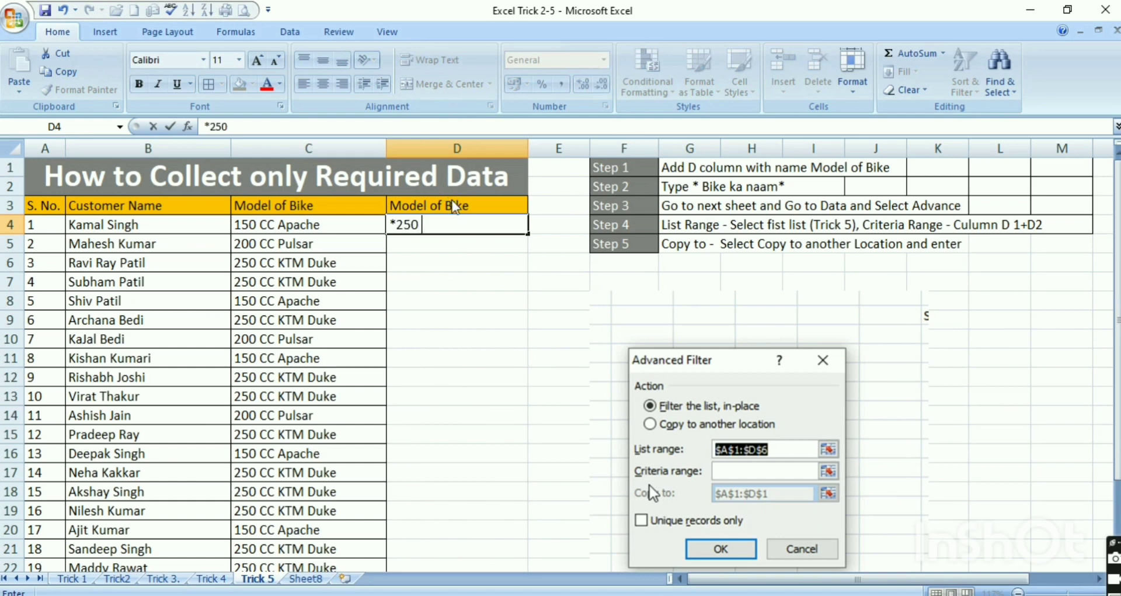
text(cc)
key(BackSpace)
key(BackSpace)
text(C)
text(C*)
key(Return)
key(Up)
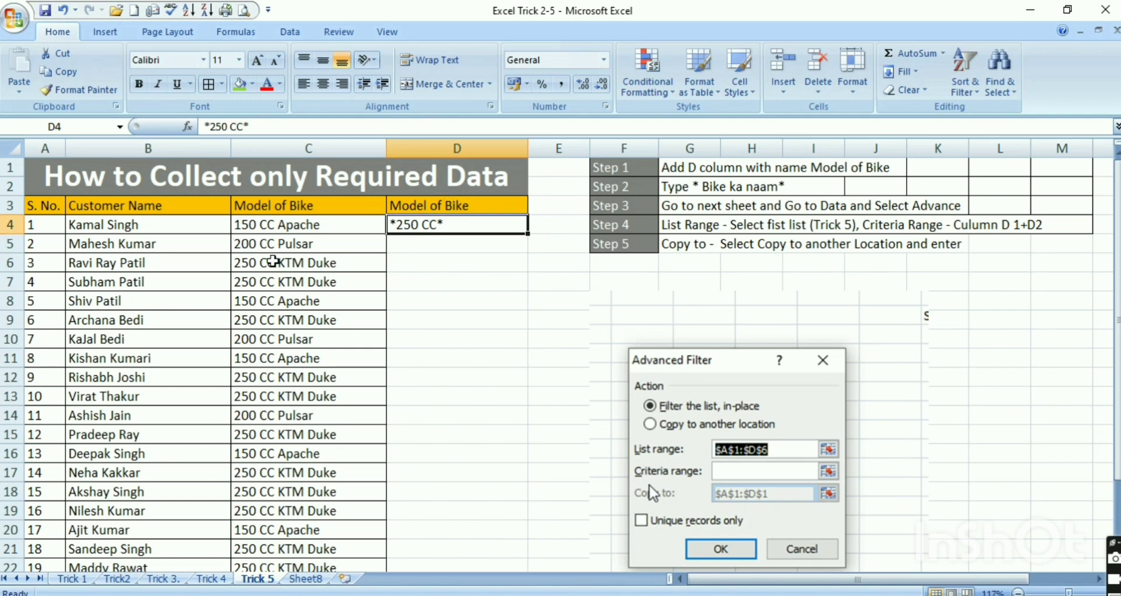
click(392, 316)
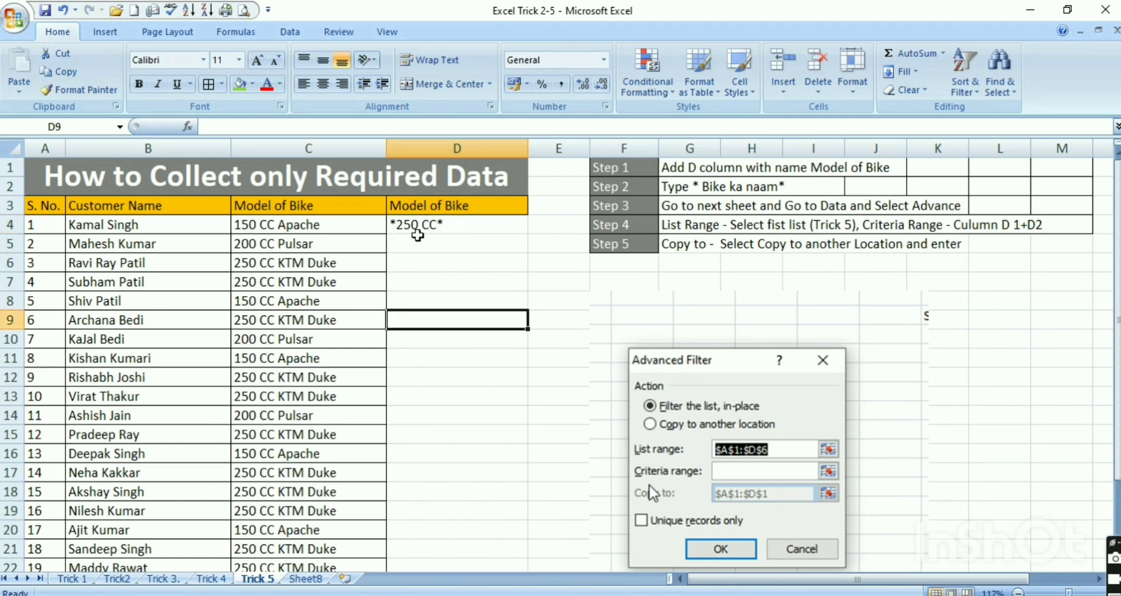
click(416, 240)
Step: From Sheet8, open Advanced Filter and set the list range to Trick 5 A3:D23
click(309, 579)
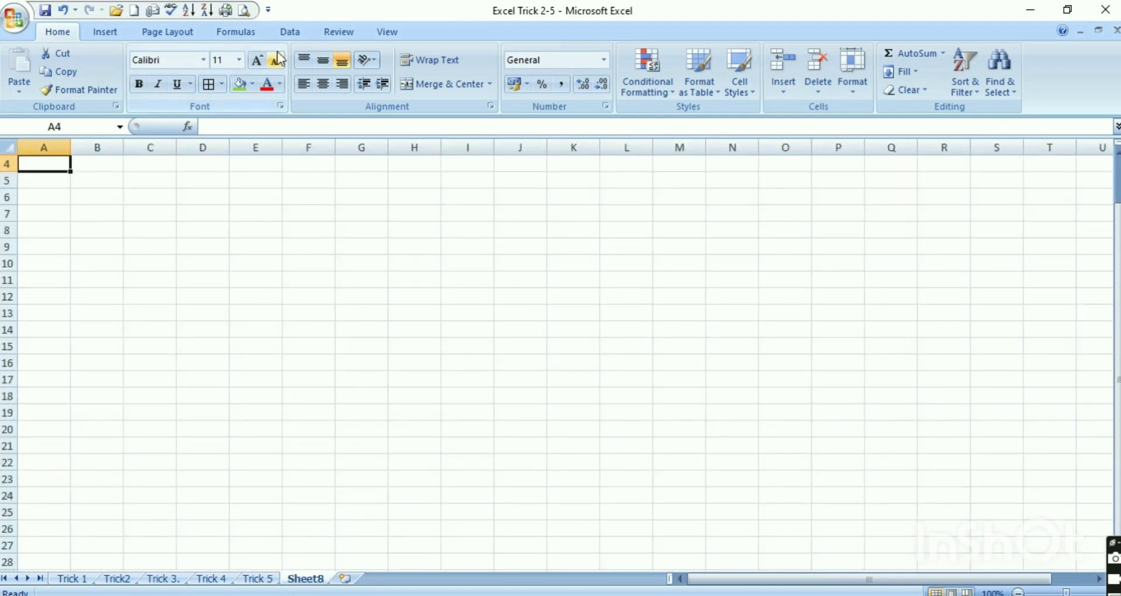
click(294, 32)
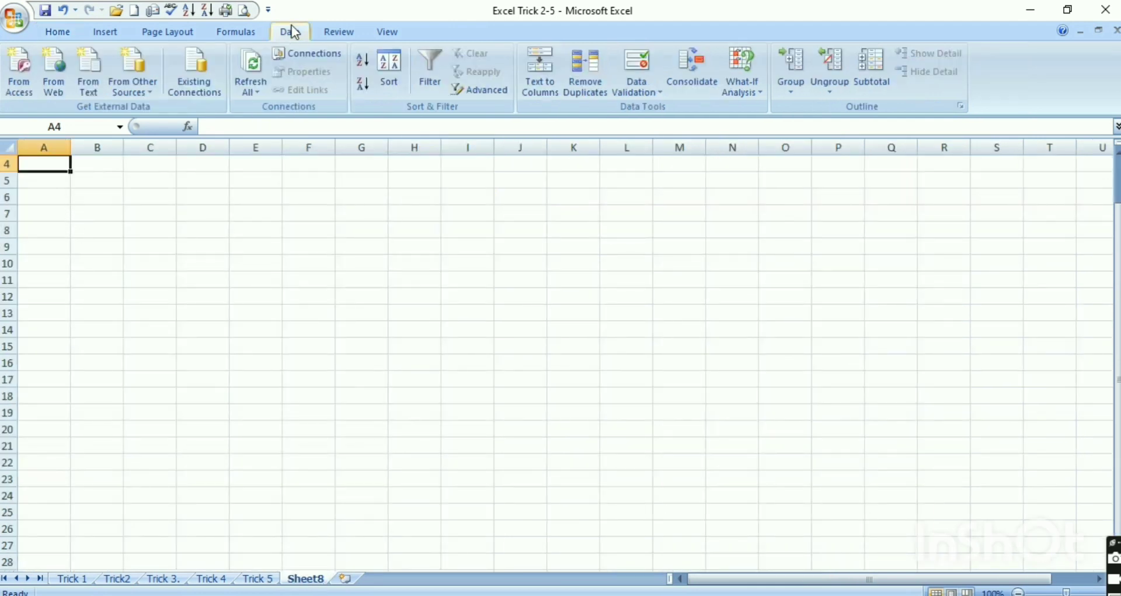
click(489, 87)
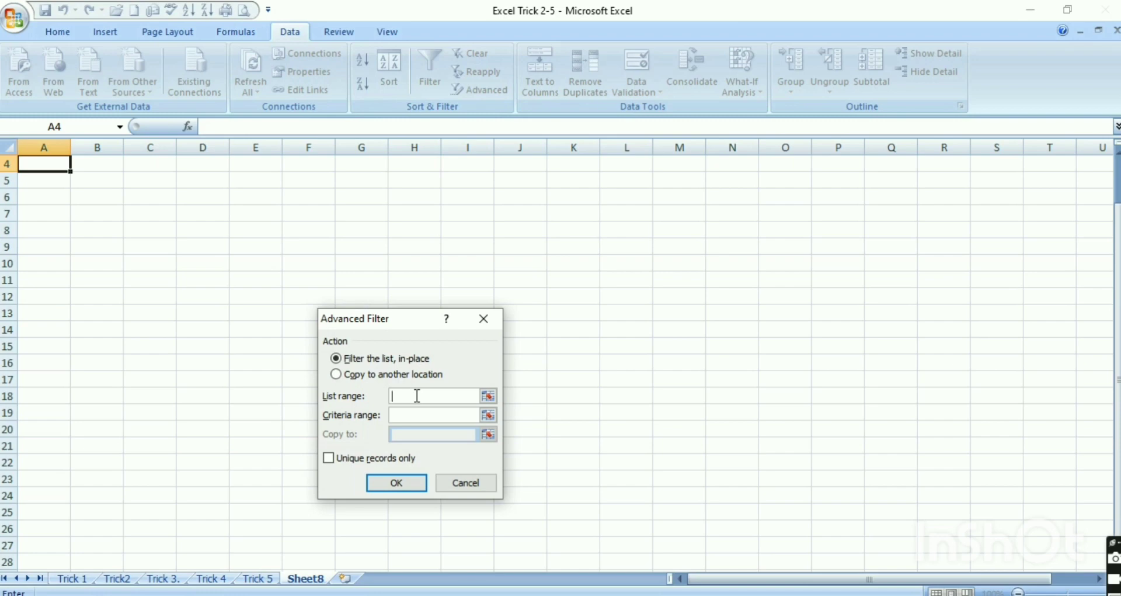
click(257, 578)
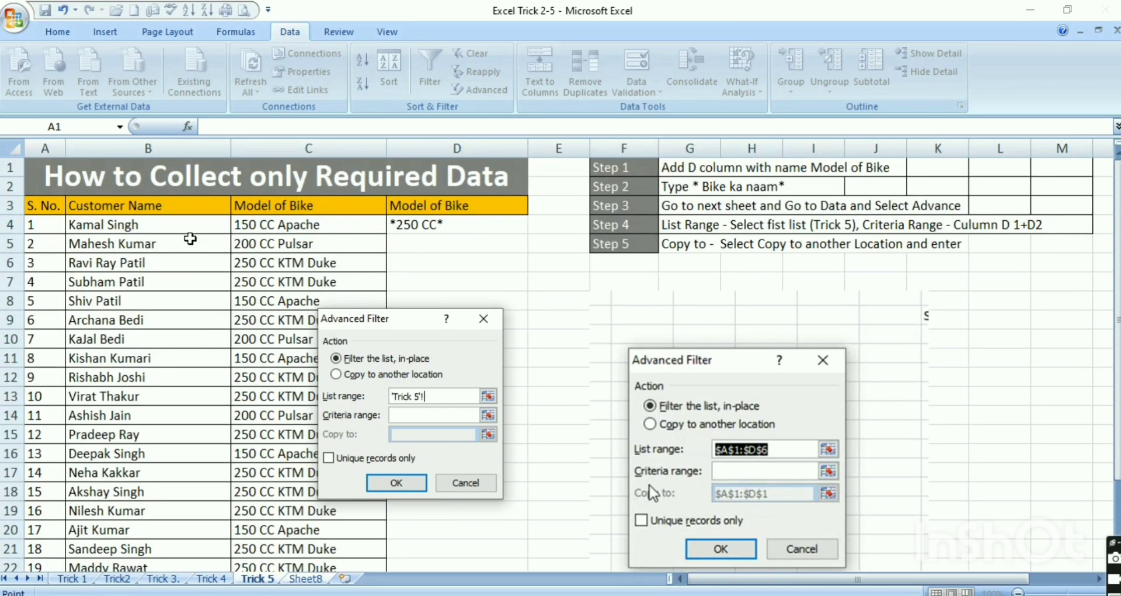
click(52, 203)
key(ctrl+shift+Down)
key(shift+Right)
key(shift+Right)
key(shift+Right)
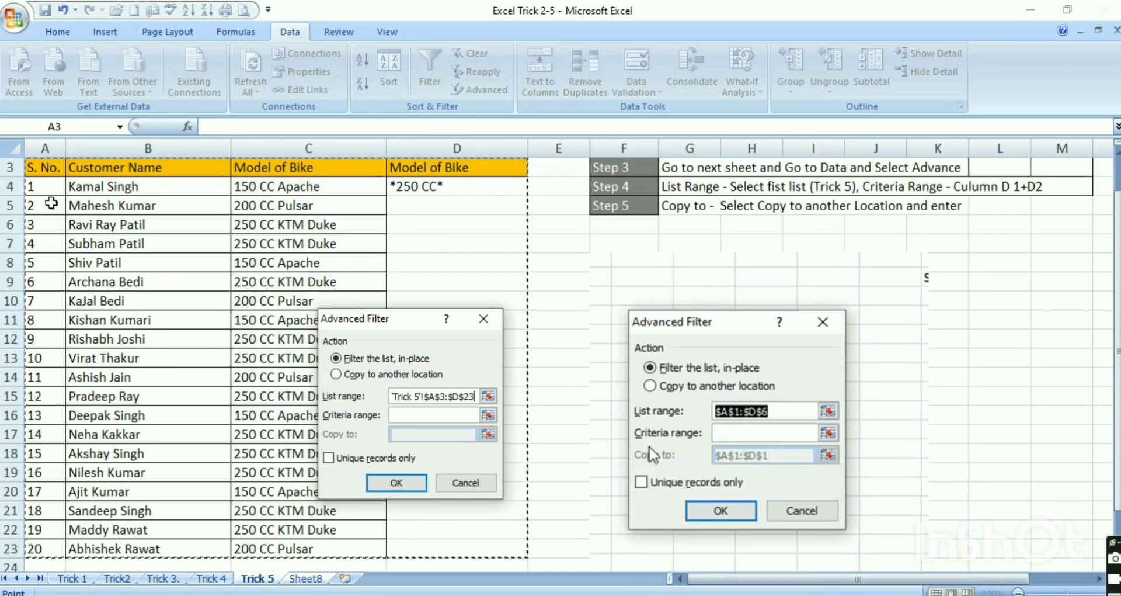
Step: Set the Advanced Filter criteria range to Trick 5 D3:D4
click(417, 412)
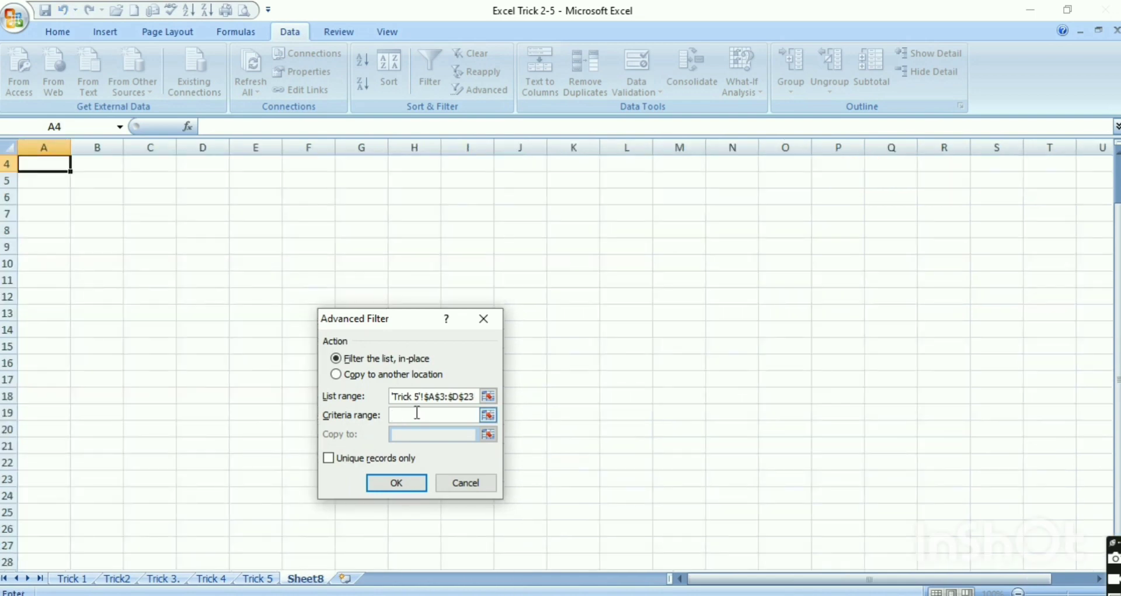
click(260, 576)
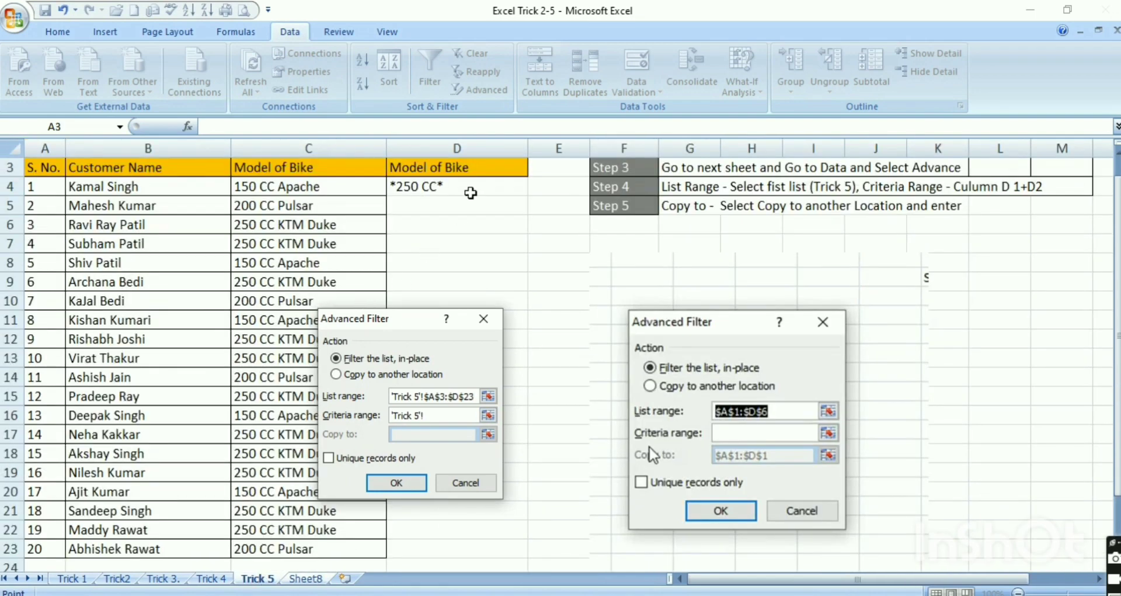
click(473, 173)
key(shift+Down)
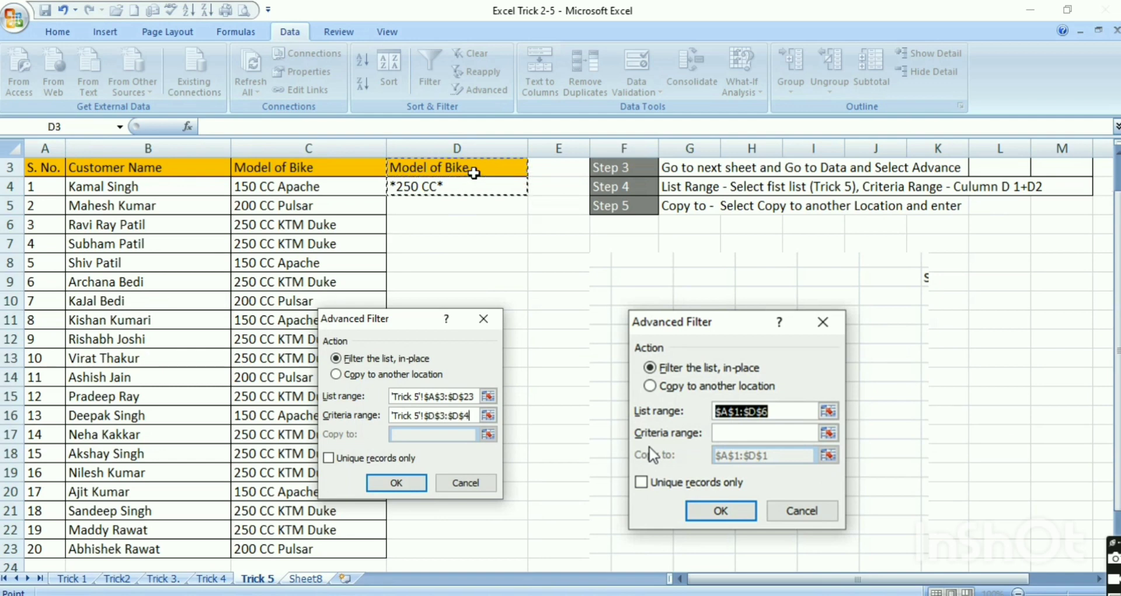
Step: Run the Advanced Filter with Copy to another location, sending the 250 CC rows to Sheet8!$A$4
click(391, 375)
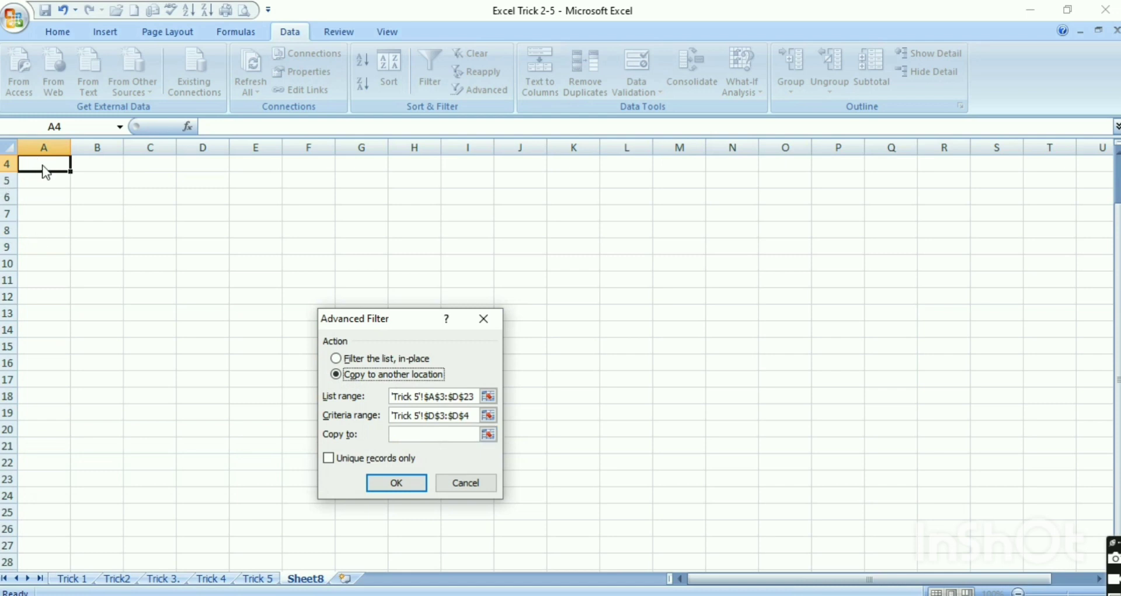
click(421, 435)
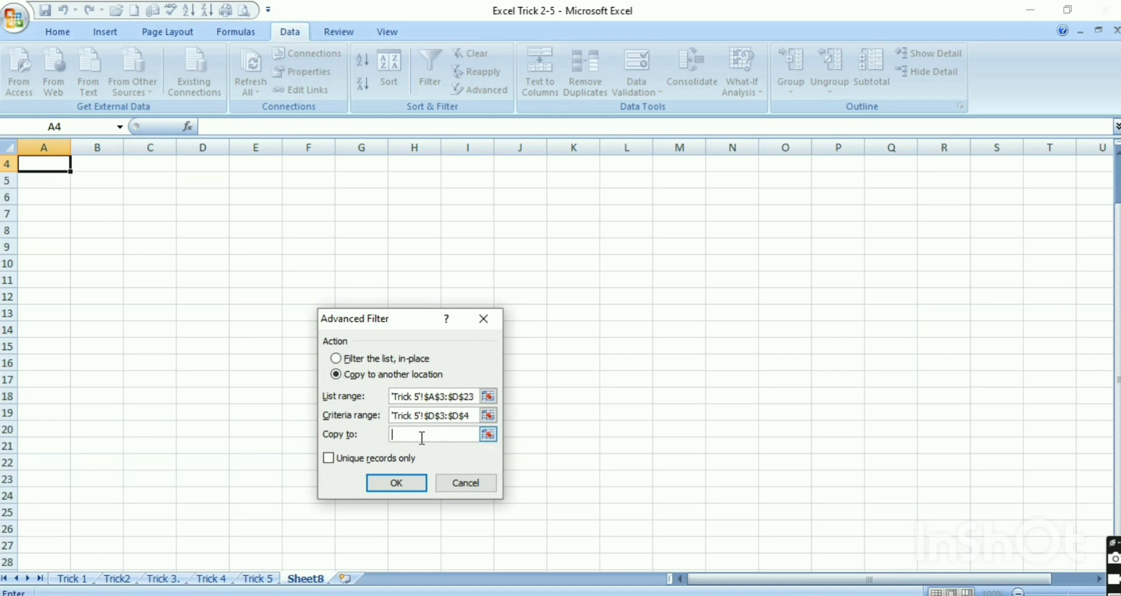
click(63, 165)
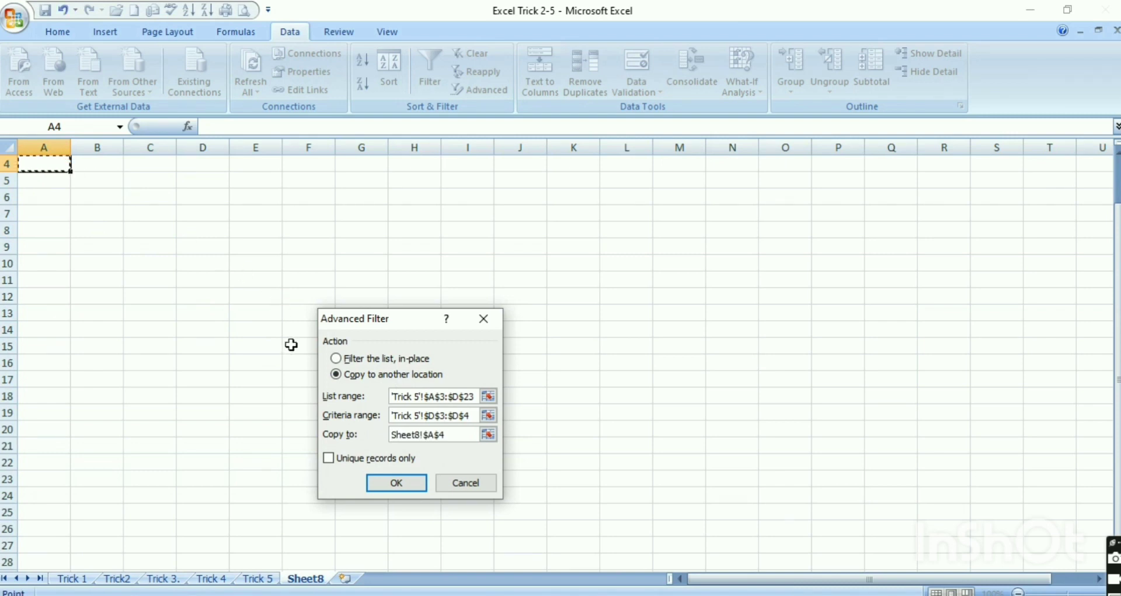
click(400, 483)
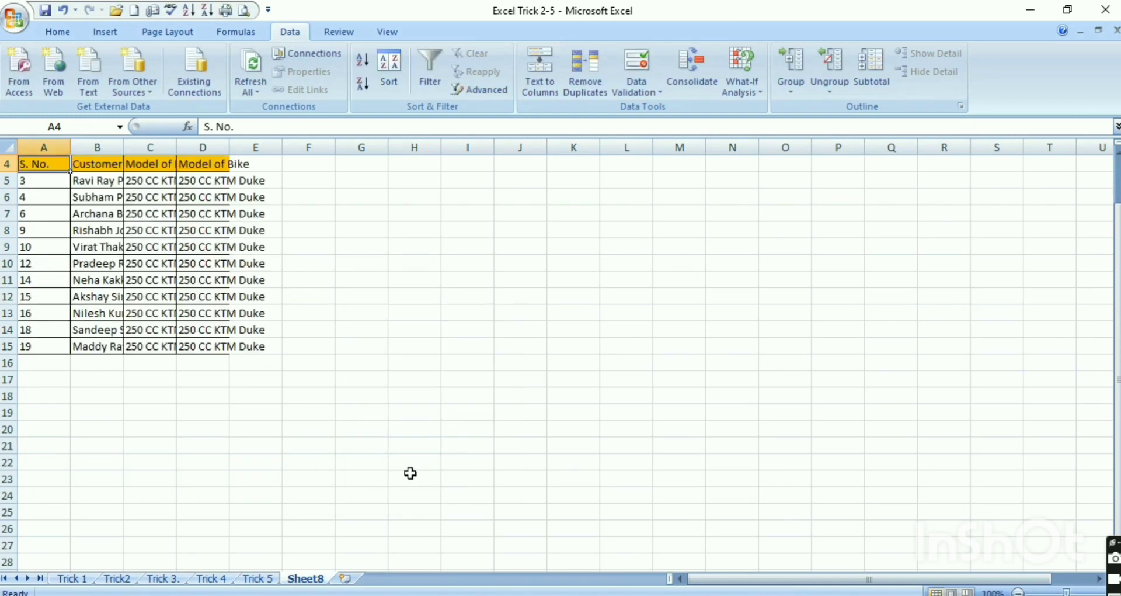
Step: Auto-fit every column on Sheet8 so the copied rows display fully
key(ctrl+a)
key(ctrl+c)
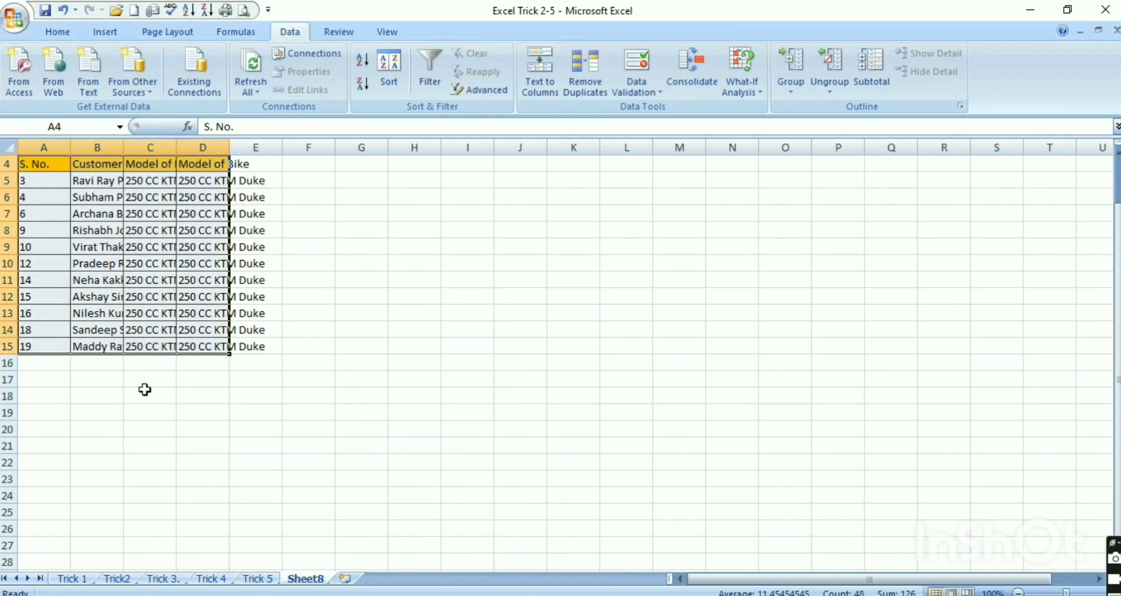
key(ctrl+a)
key(alt+o)
key(c)
key(a)
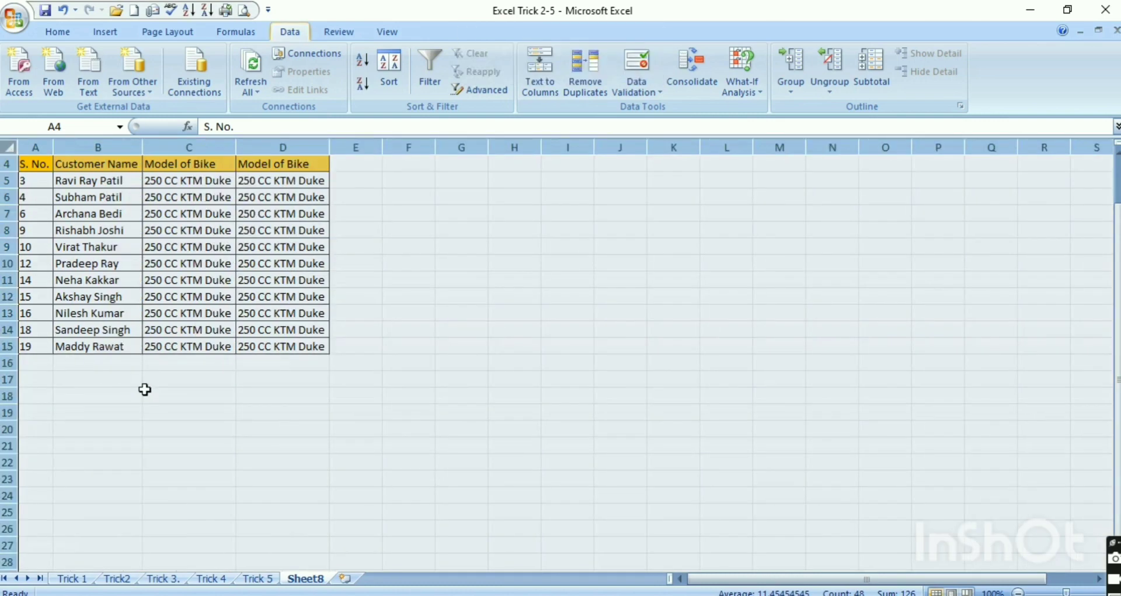
click(107, 479)
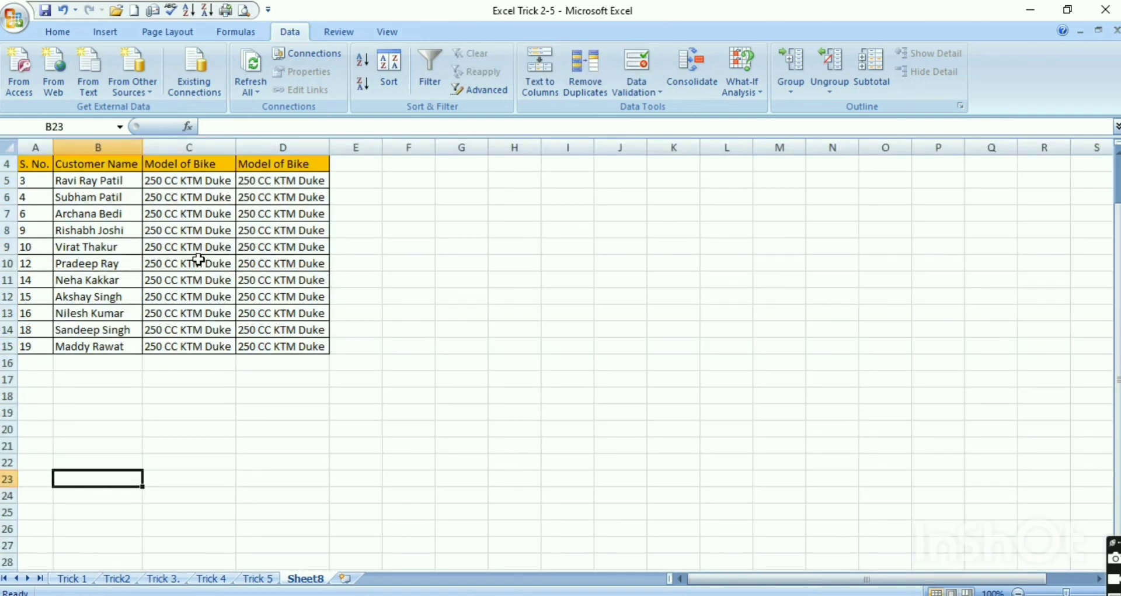
Step: Select the copied customer names column in the filtered result
click(185, 194)
key(Up)
key(Left)
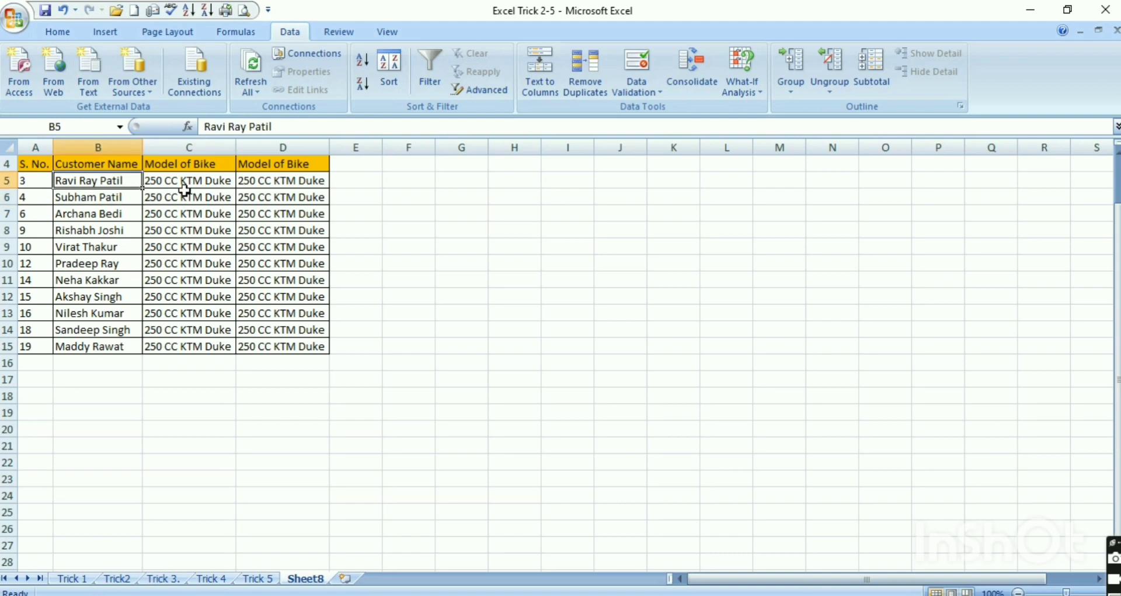
key(ctrl+shift+Down)
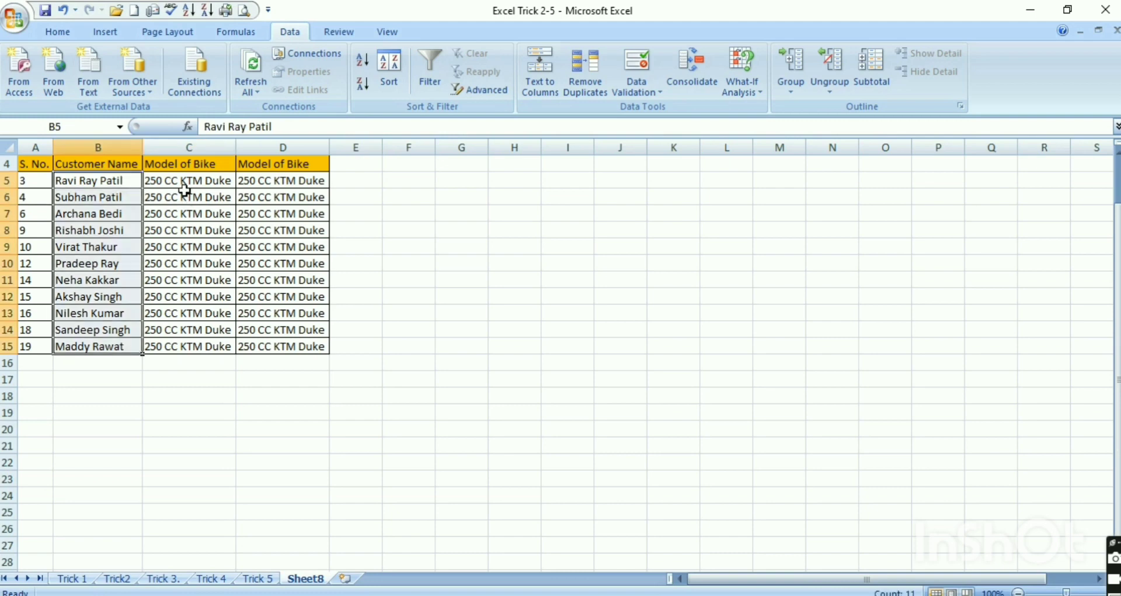